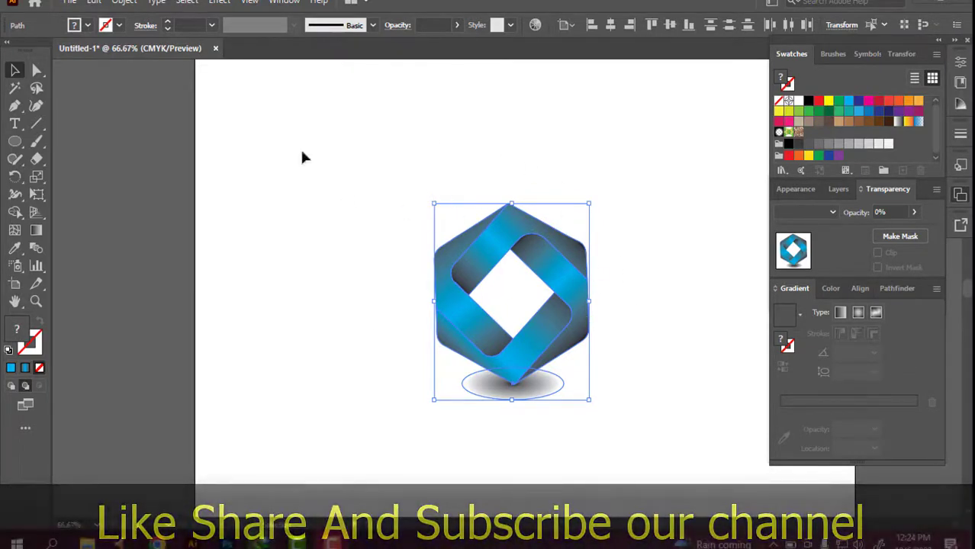
Create a new 1000 × 1000 px document in CMYK colour mode, Untitled-3
click(70, 3)
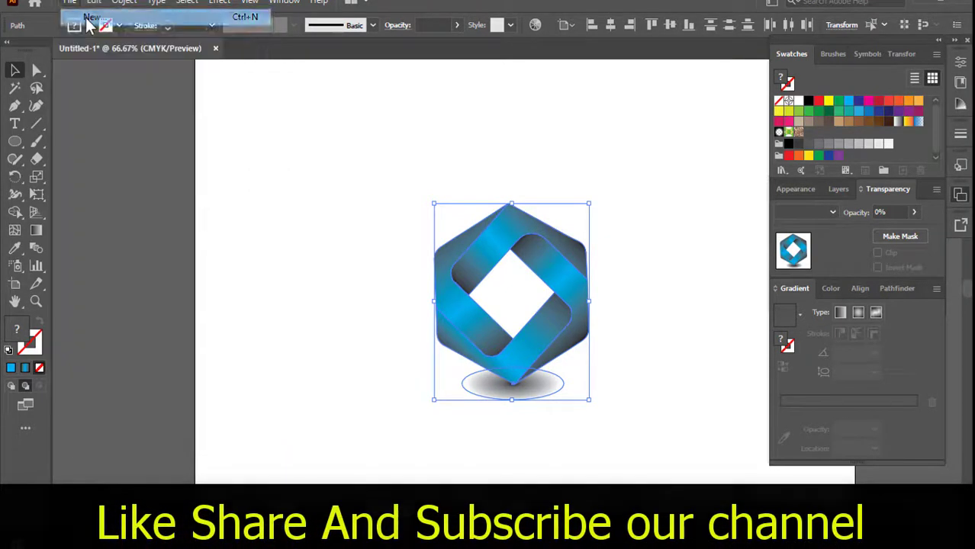
key(ctrl+n)
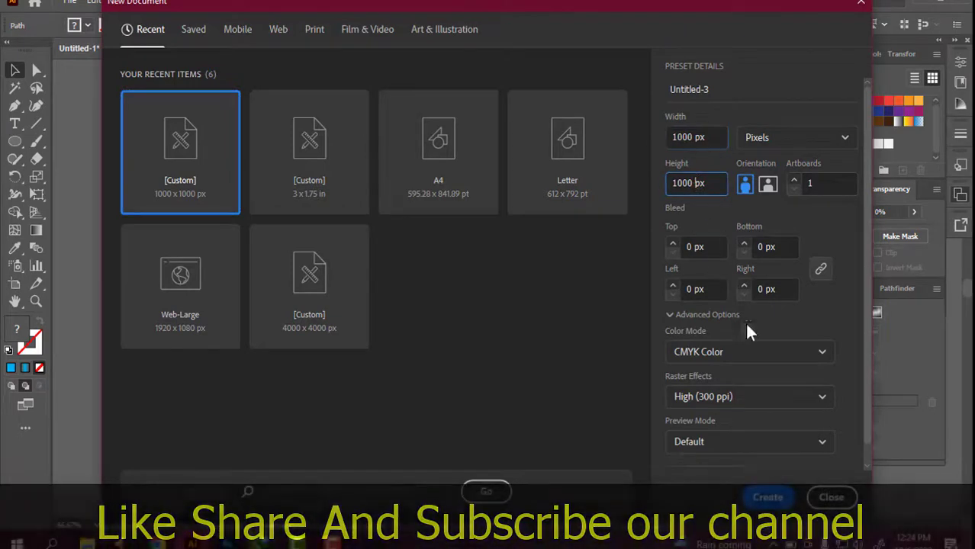
click(748, 357)
click(749, 402)
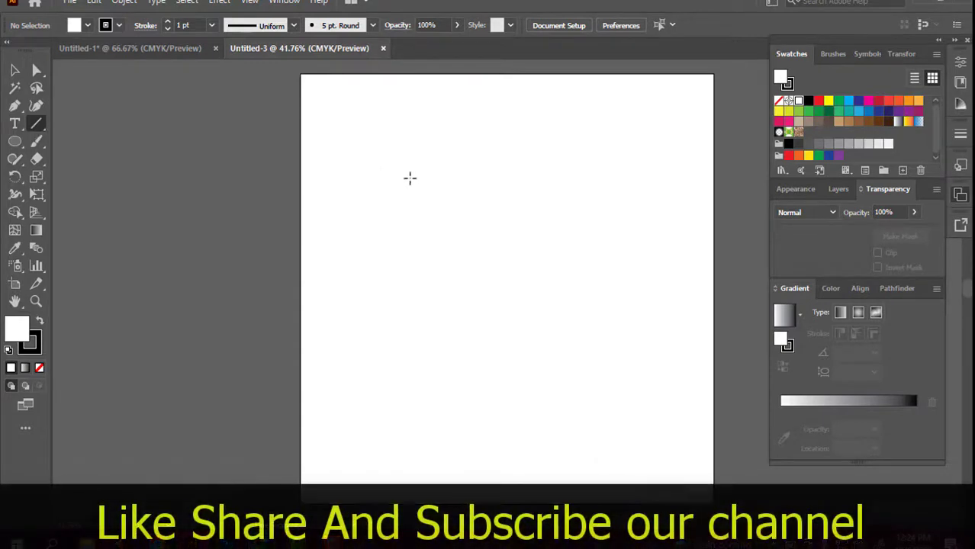
Draw a horizontal line and duplicate it downward into five evenly spaced lines
drag(389, 184, 584, 200)
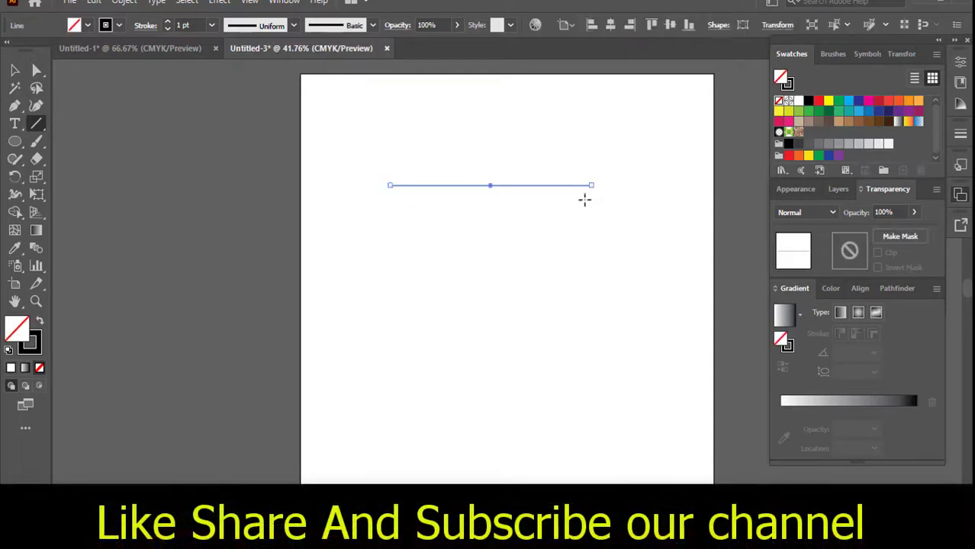
drag(507, 288, 508, 197)
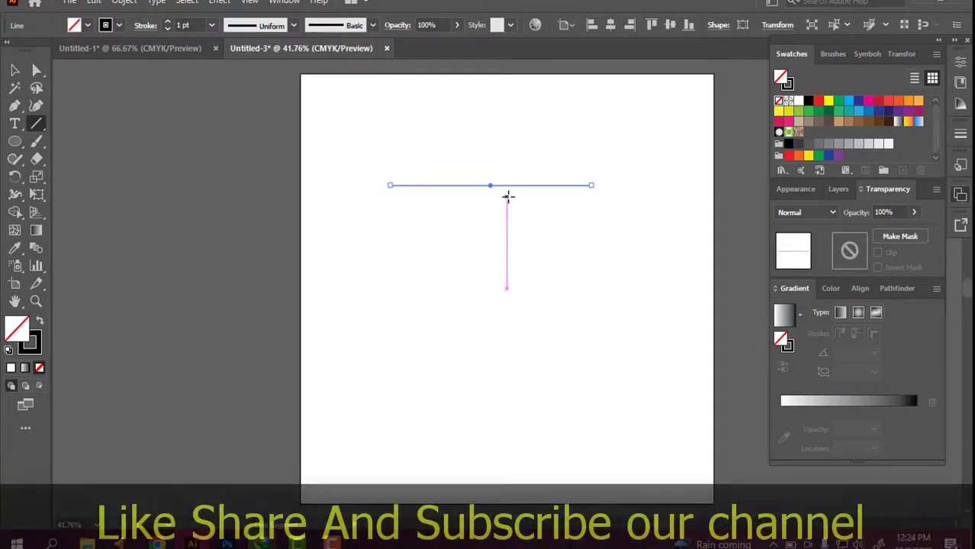
key(v)
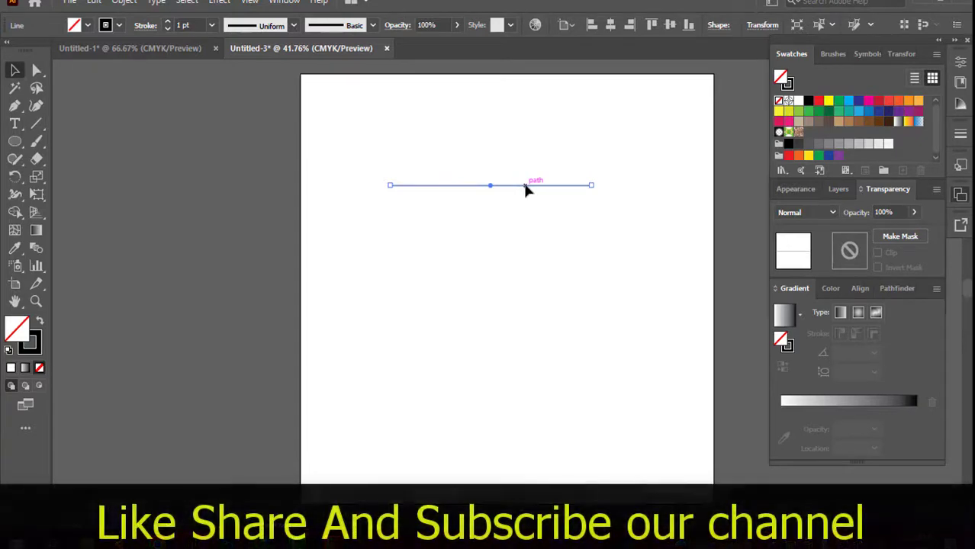
drag(525, 190, 525, 219)
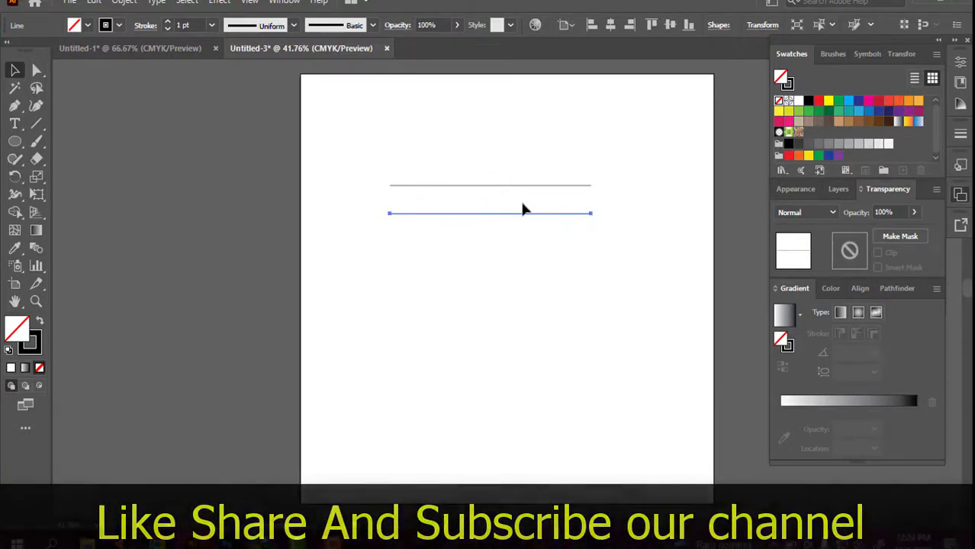
key(ctrl+d)
key(ctrl+d)
key(ctrl+d)
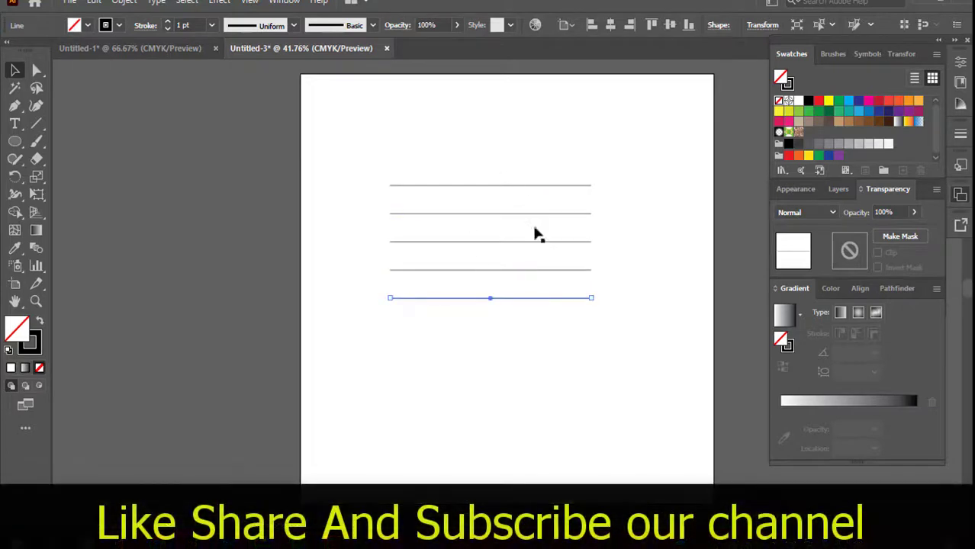
Group the five horizontal lines together
drag(462, 130, 547, 317)
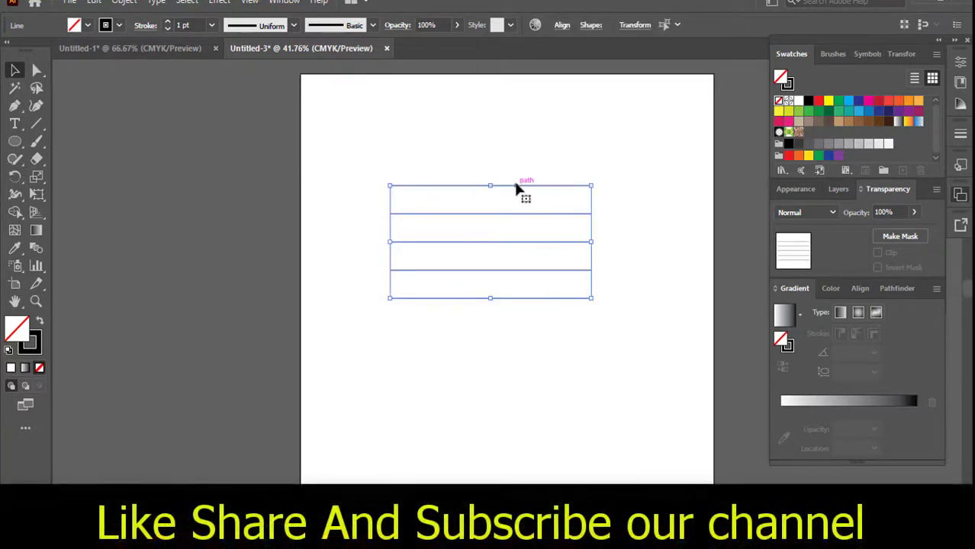
right_click(518, 191)
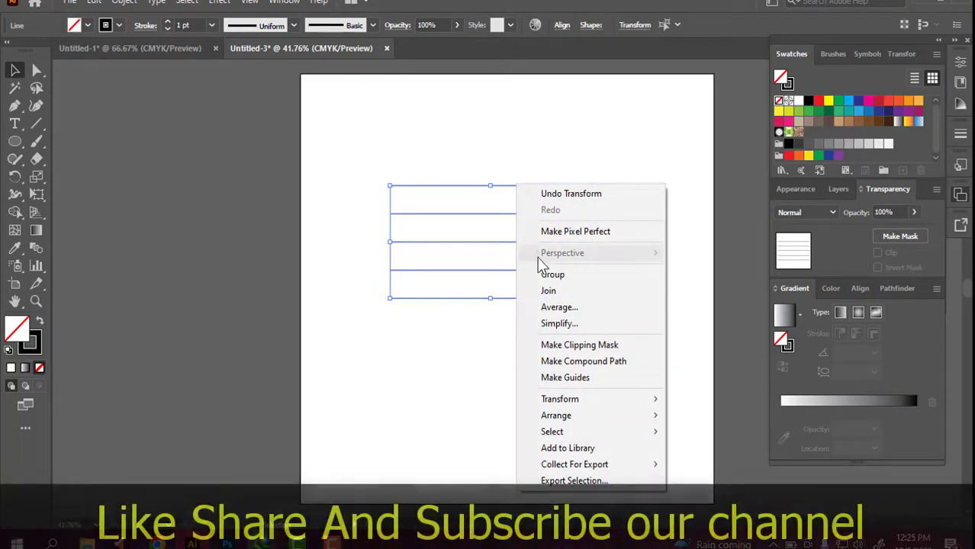
click(545, 274)
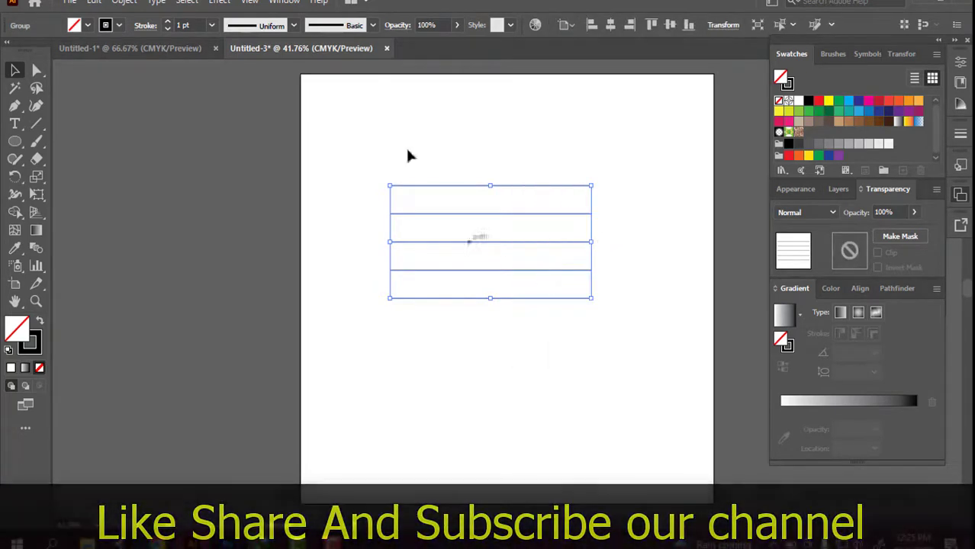
Add a copy of the line group rotated 90° to form vertical lines
click(464, 138)
click(449, 185)
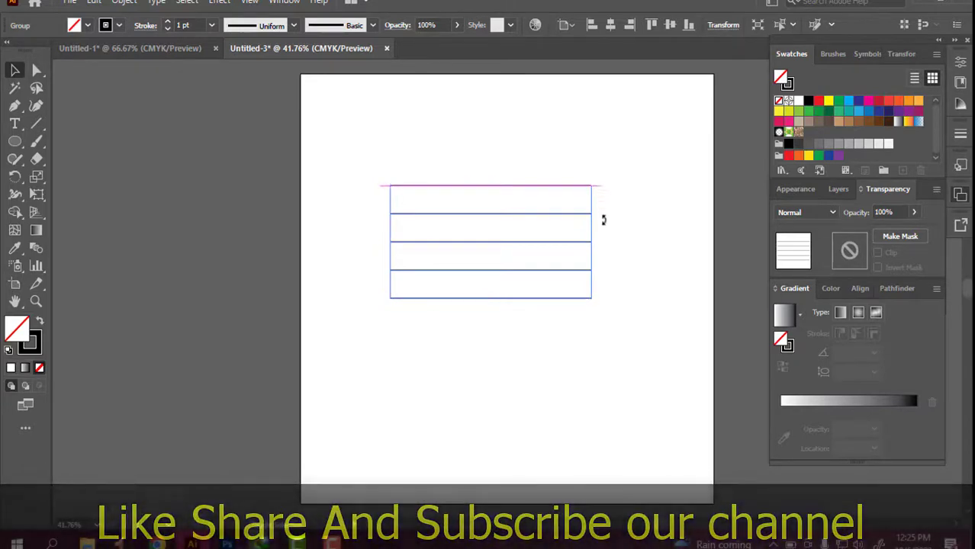
mouse_move(604, 220)
mouse_down()
mouse_move(583, 274)
mouse_move(536, 302)
mouse_up()
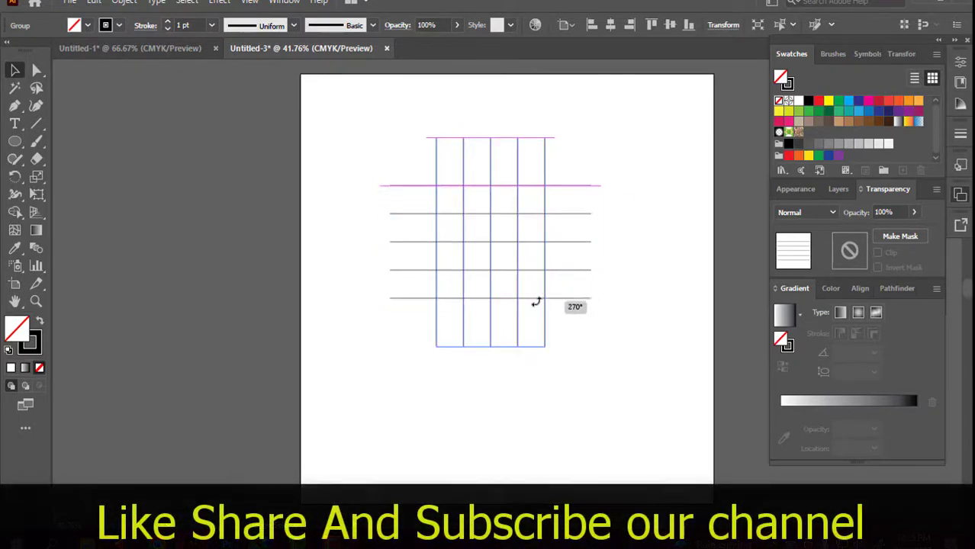
click(664, 192)
Rotate the whole line grid 45° into a diamond lattice
drag(355, 122, 626, 358)
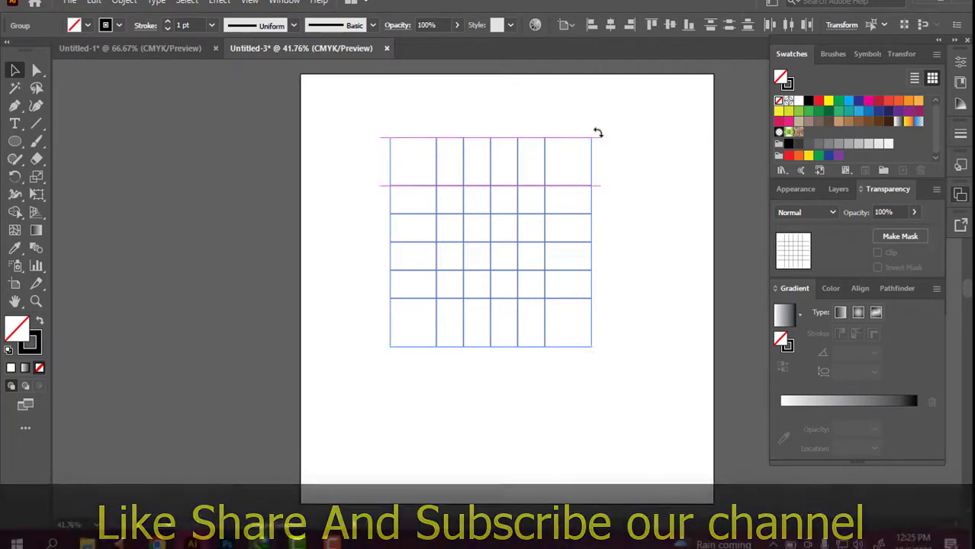
drag(570, 113, 524, 98)
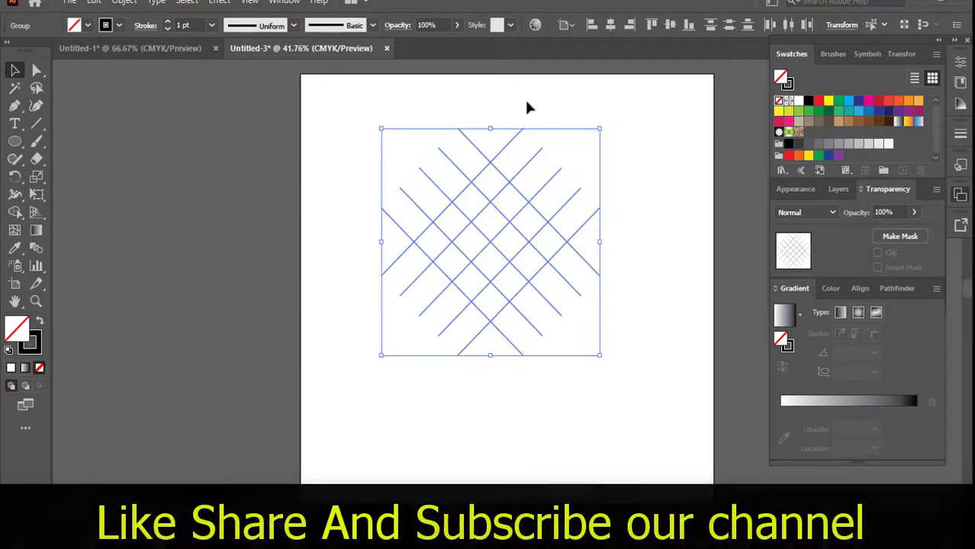
click(524, 213)
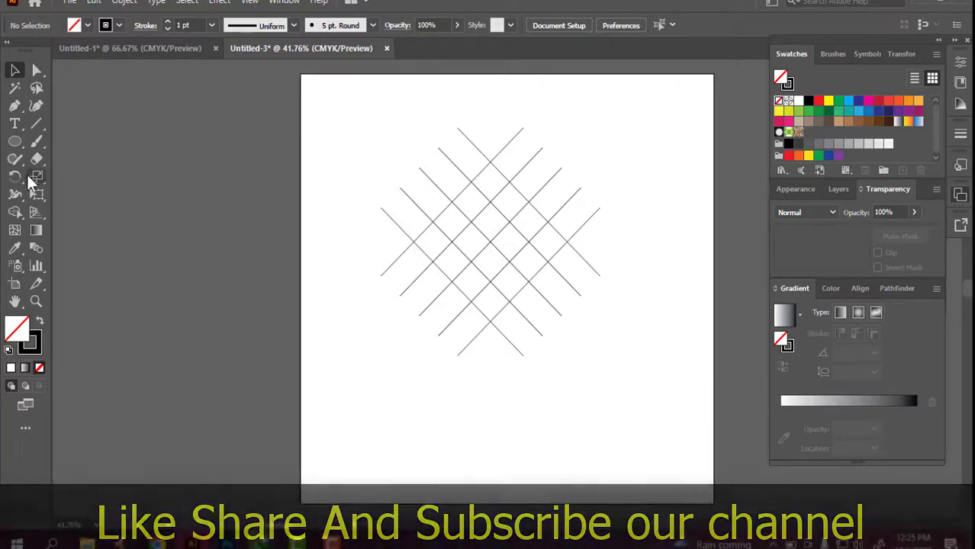
Create a 6-sided polygon with the Polygon tool
drag(16, 141, 65, 196)
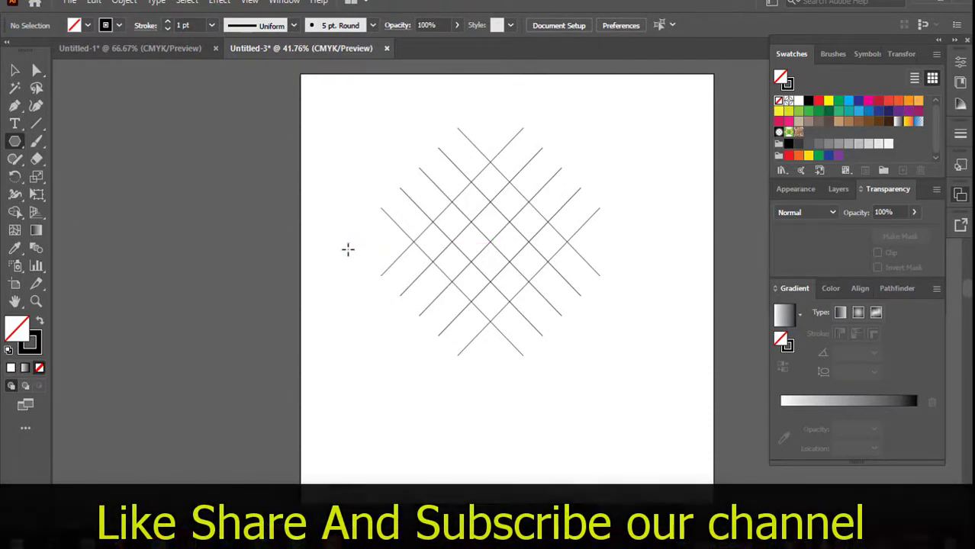
click(348, 250)
click(488, 262)
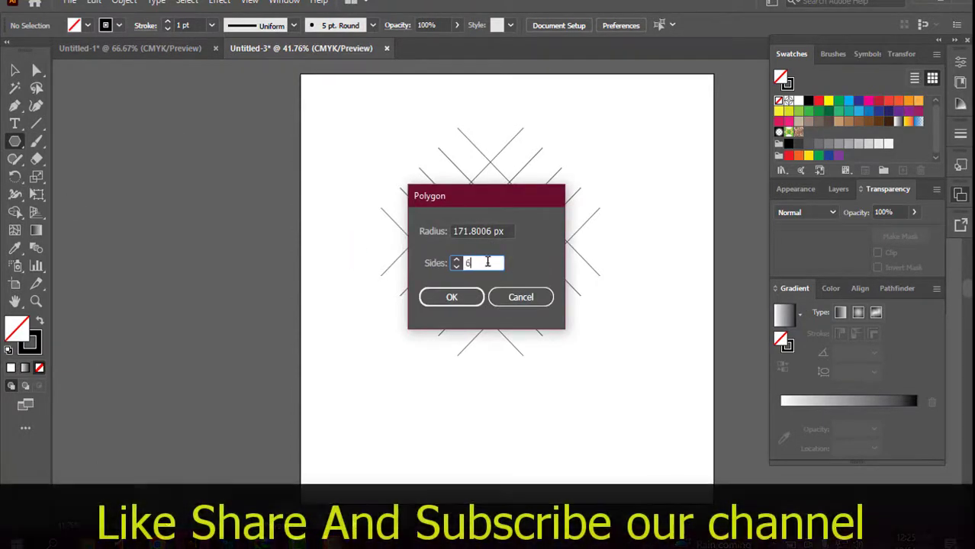
text(6)
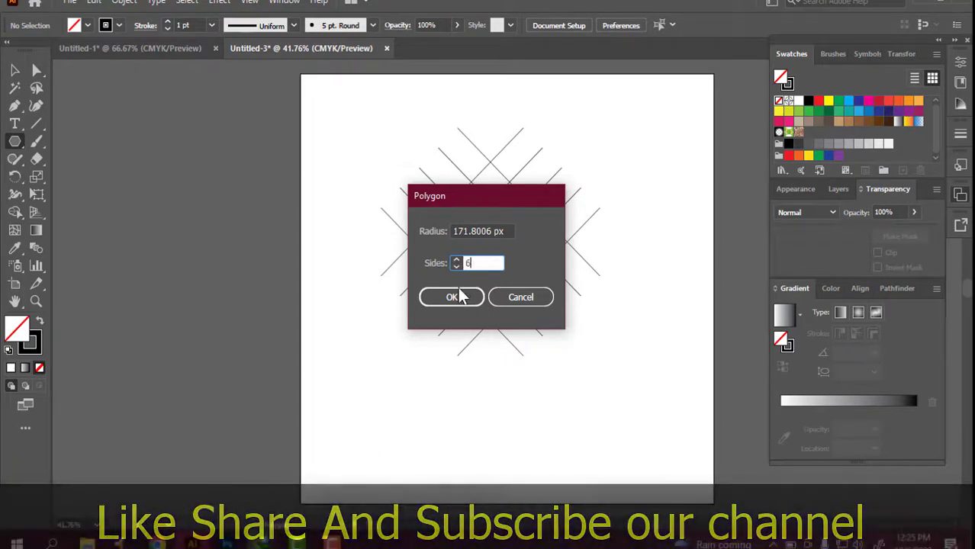
click(453, 298)
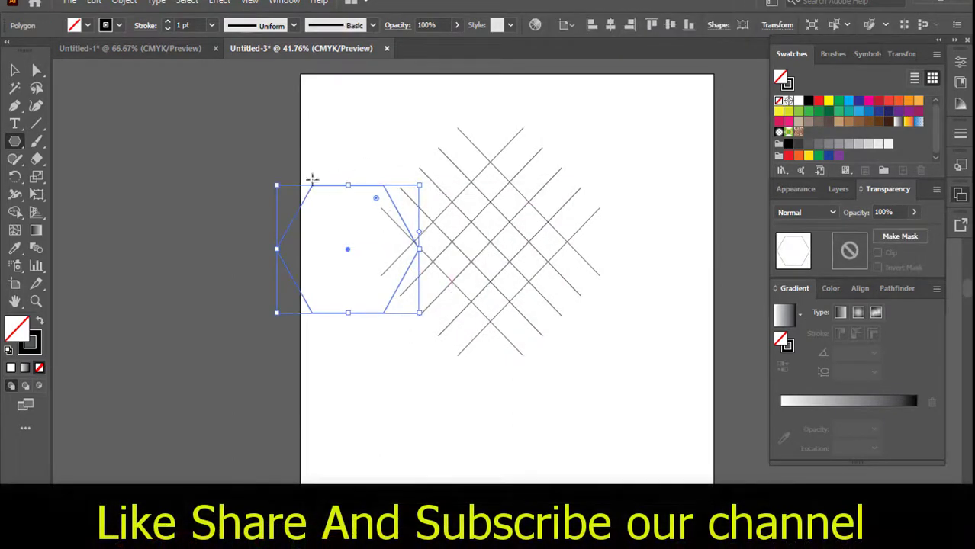
Turn the hexagon to stand on a point, enlarge it and centre it over the lattice
click(14, 70)
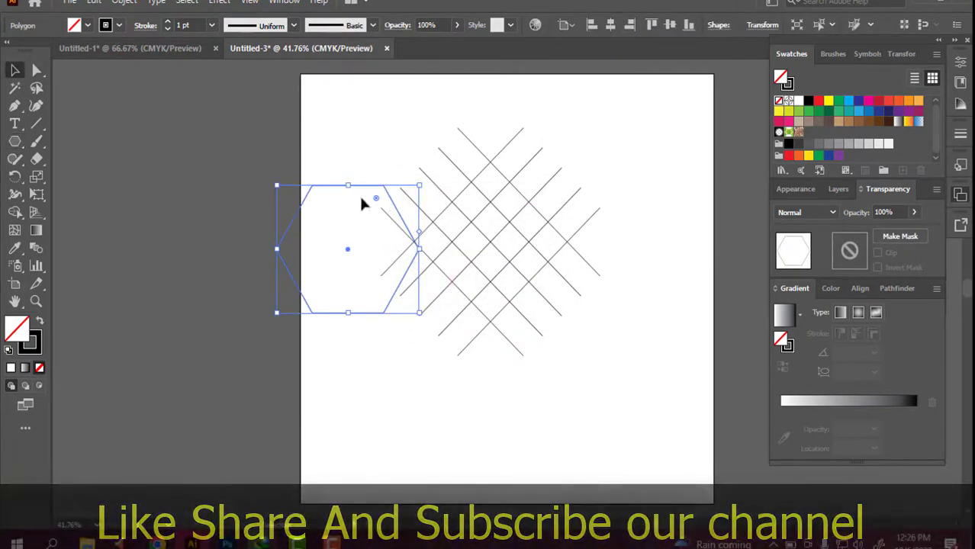
mouse_move(359, 192)
mouse_down()
mouse_move(577, 358)
mouse_move(616, 341)
mouse_up()
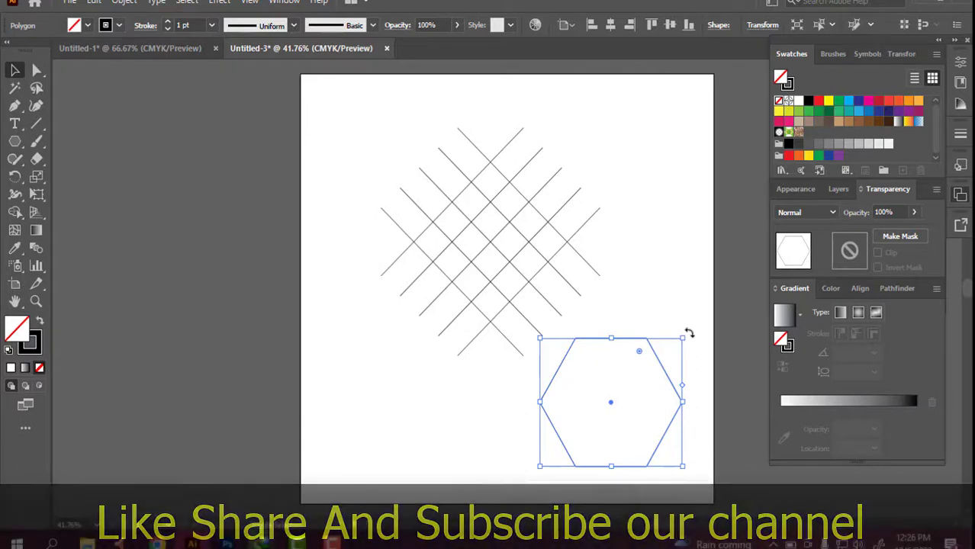
drag(670, 313, 567, 296)
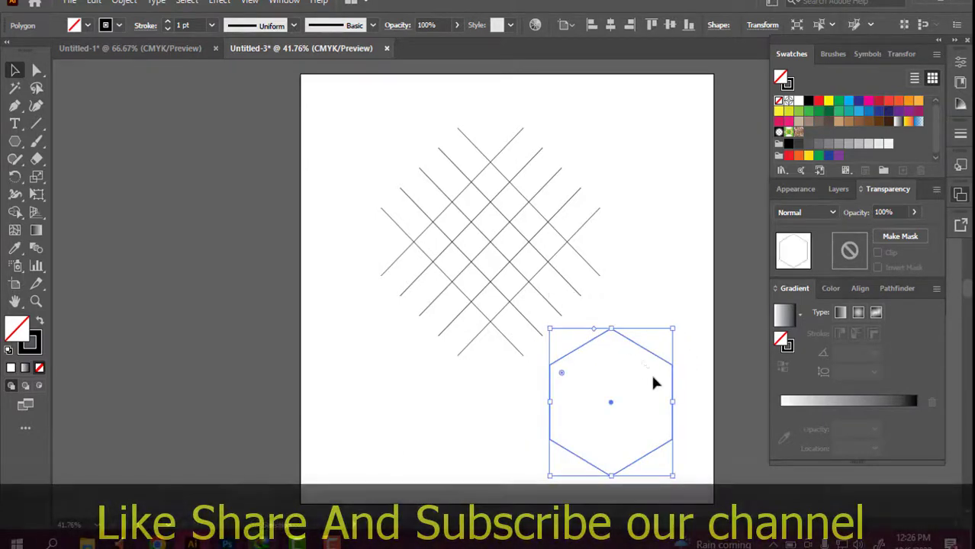
drag(652, 355, 635, 295)
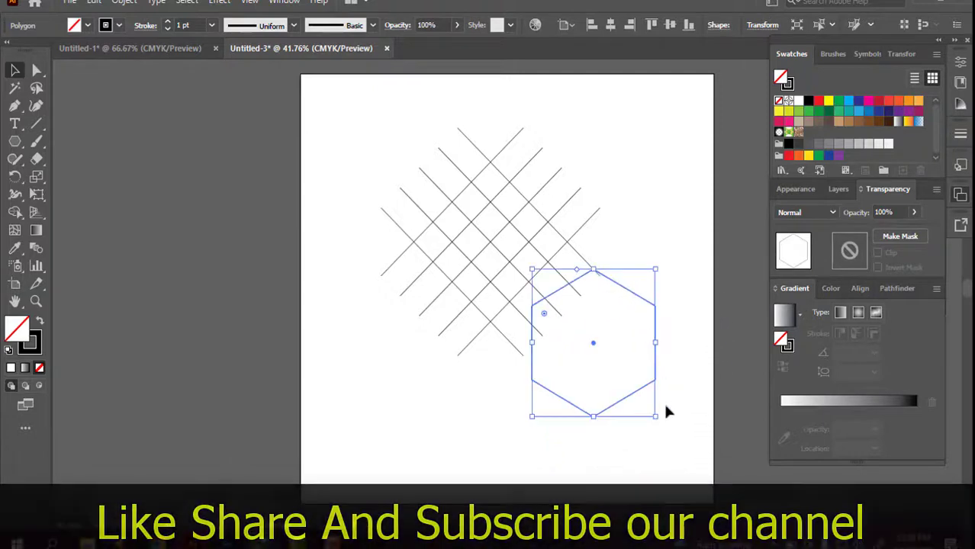
drag(656, 415, 661, 434)
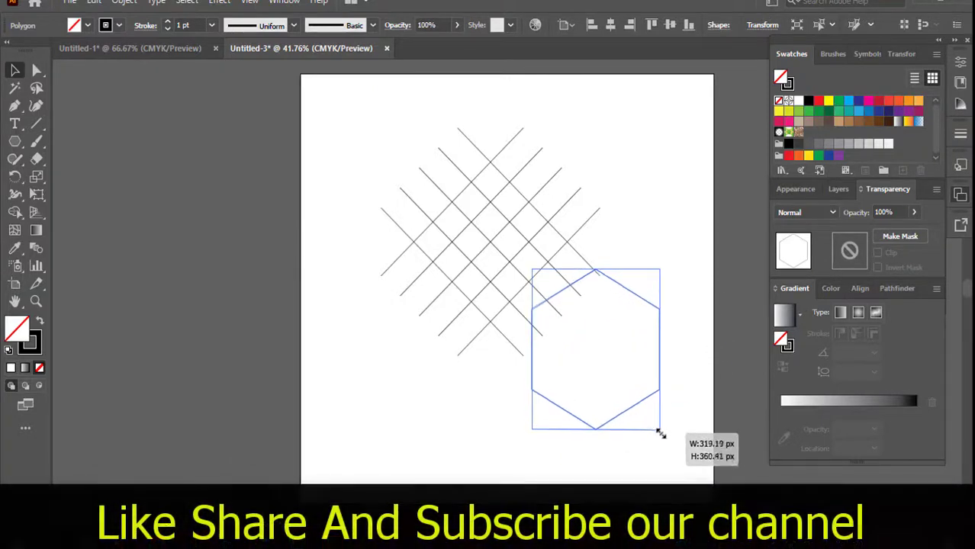
drag(658, 364, 556, 257)
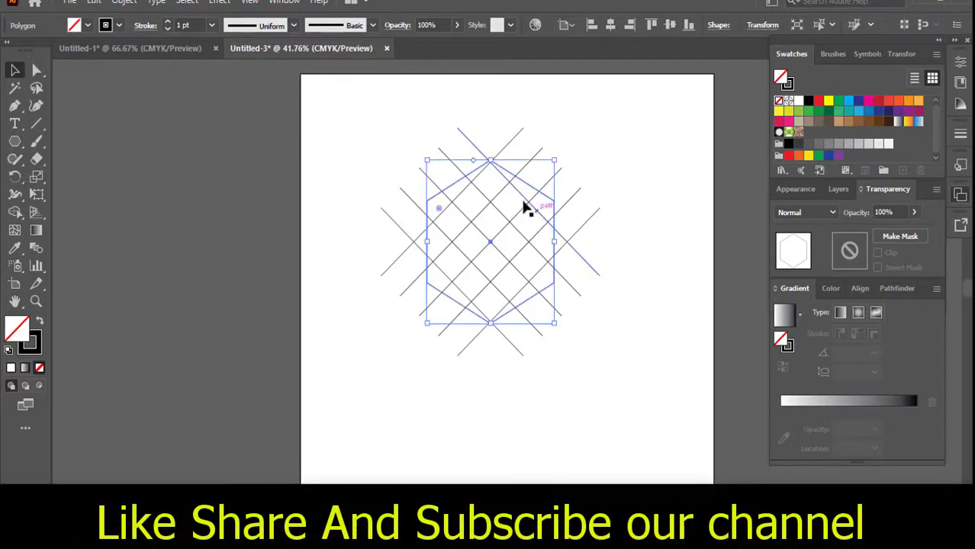
Zoom in and move the hexagon so its top vertex meets a lattice crossing
scroll(522, 202, up, 2)
scroll(521, 202, up, 2)
scroll(451, 153, up, 2)
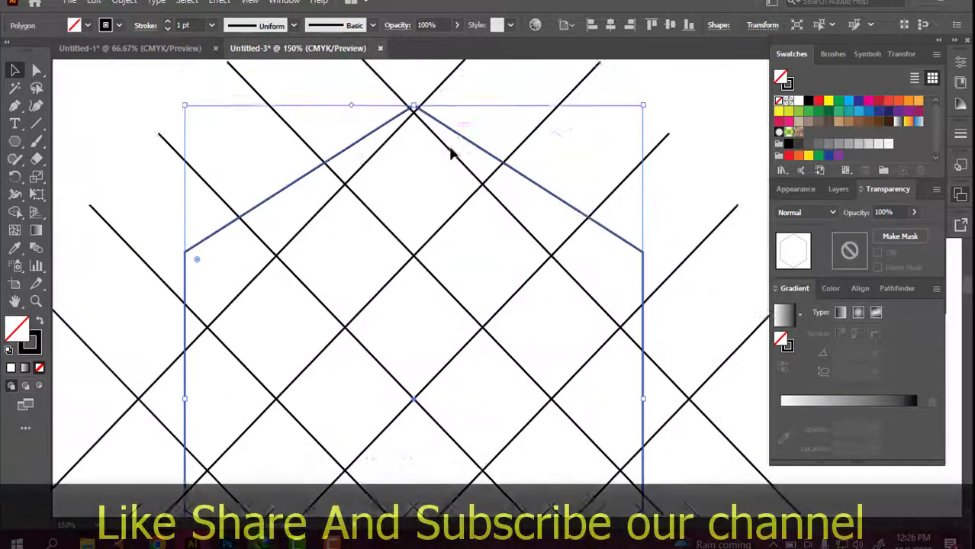
scroll(451, 152, up, 1)
drag(452, 153, 456, 161)
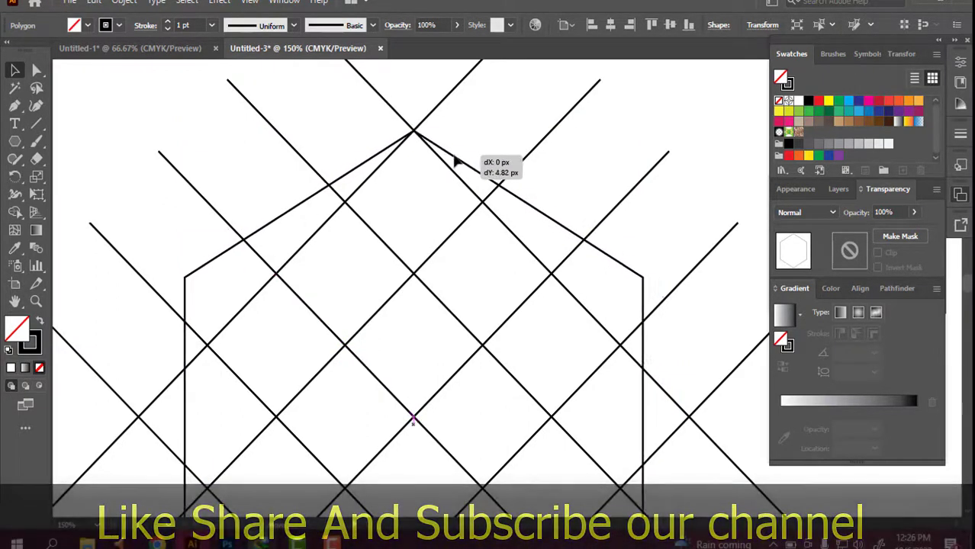
drag(456, 161, 433, 145)
scroll(433, 145, up, 4)
scroll(433, 145, up, 2)
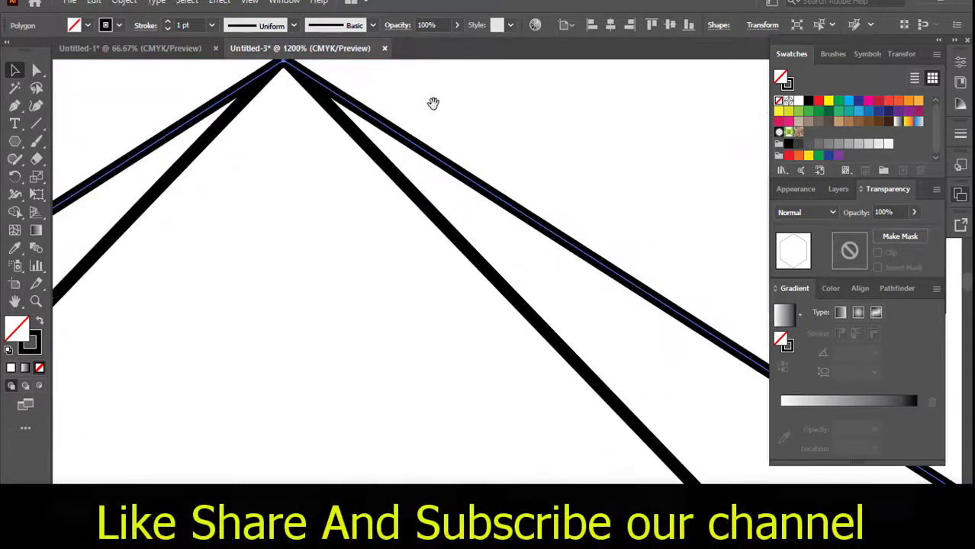
drag(432, 103, 554, 264)
click(519, 223)
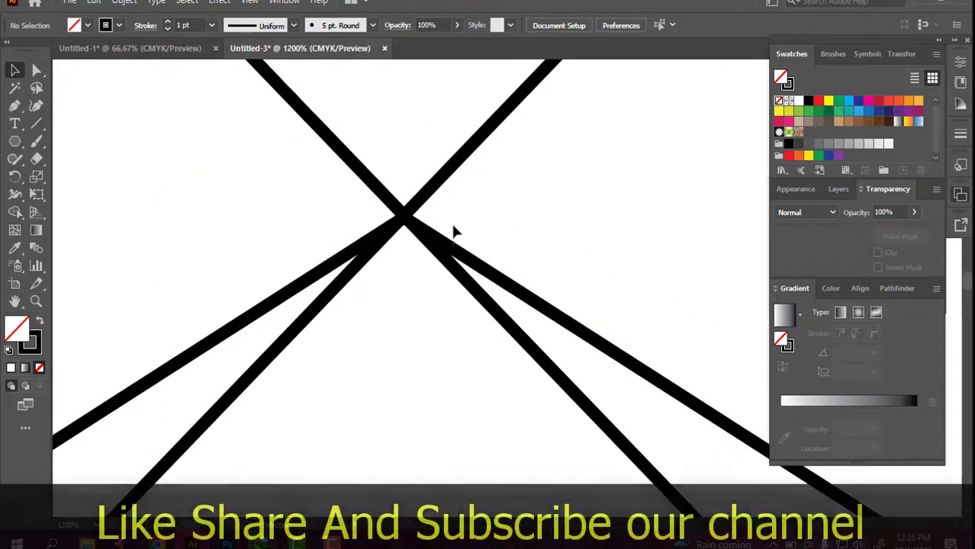
drag(479, 259, 486, 272)
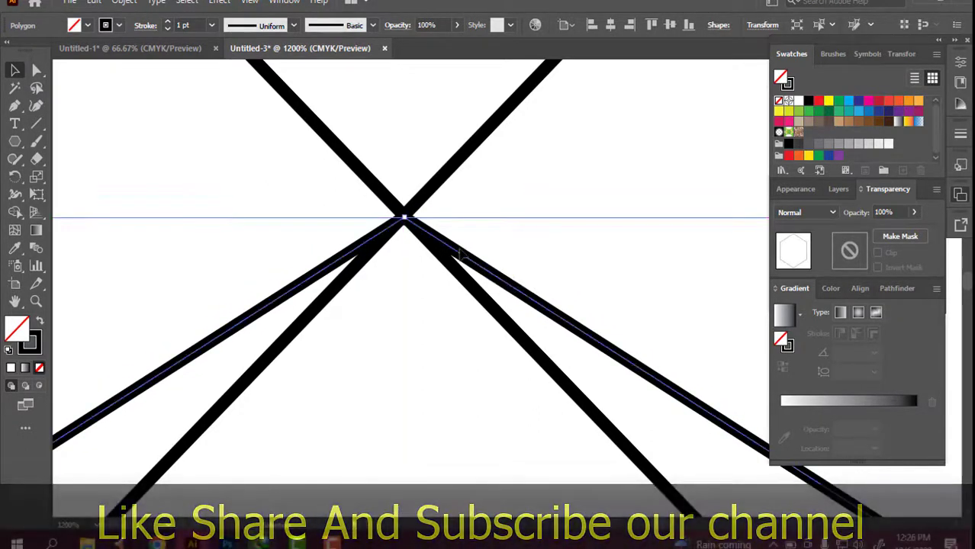
Fine-tune the top vertex position in Outline view, then return to Preview
key(ctrl+y)
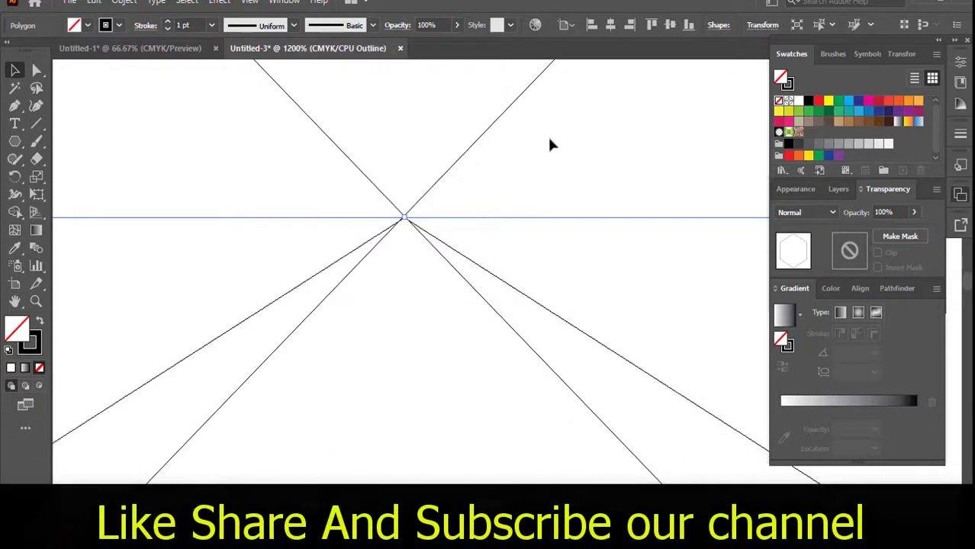
click(550, 141)
scroll(448, 235, up, 3)
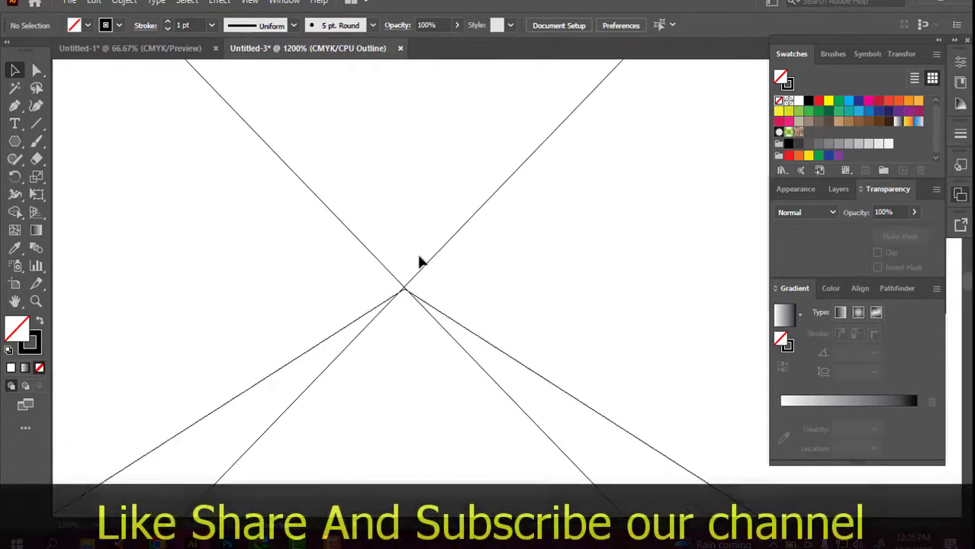
drag(462, 345, 464, 349)
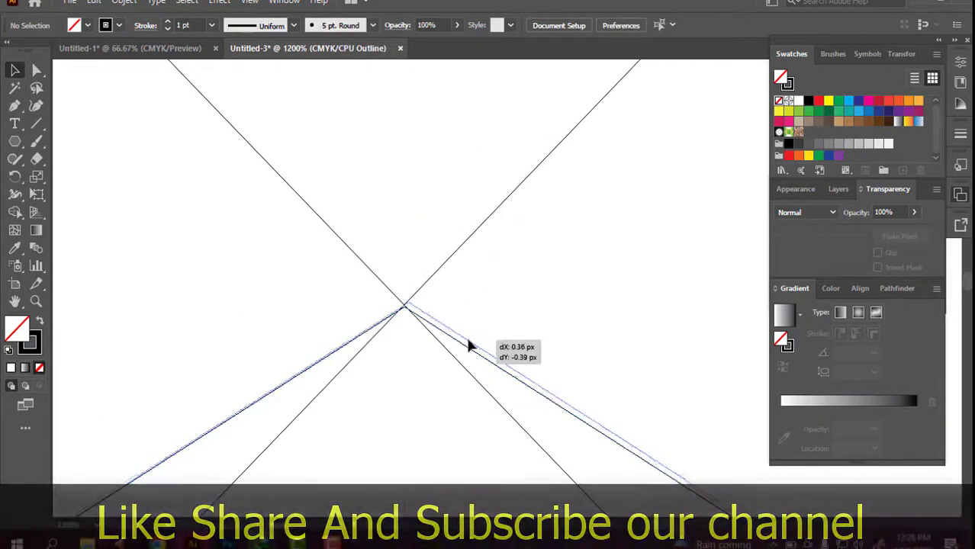
scroll(474, 324, up, 3)
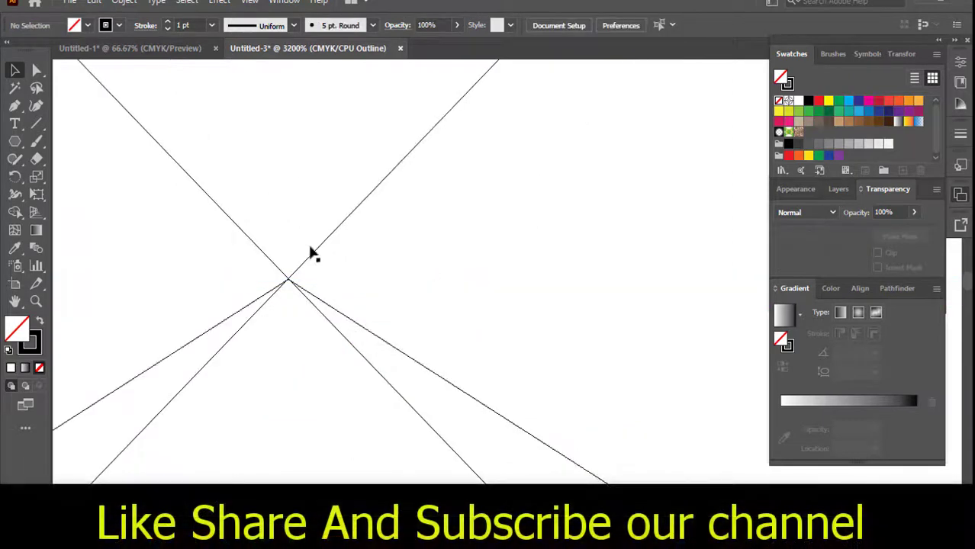
scroll(355, 305, down, 1)
scroll(367, 295, down, 1)
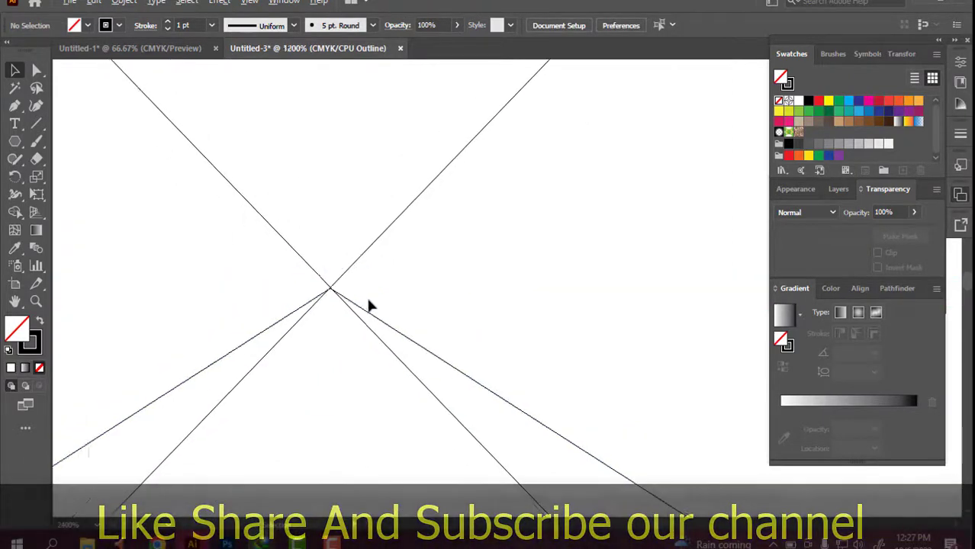
scroll(366, 295, down, 2)
key(ctrl+y)
scroll(400, 291, down, 1)
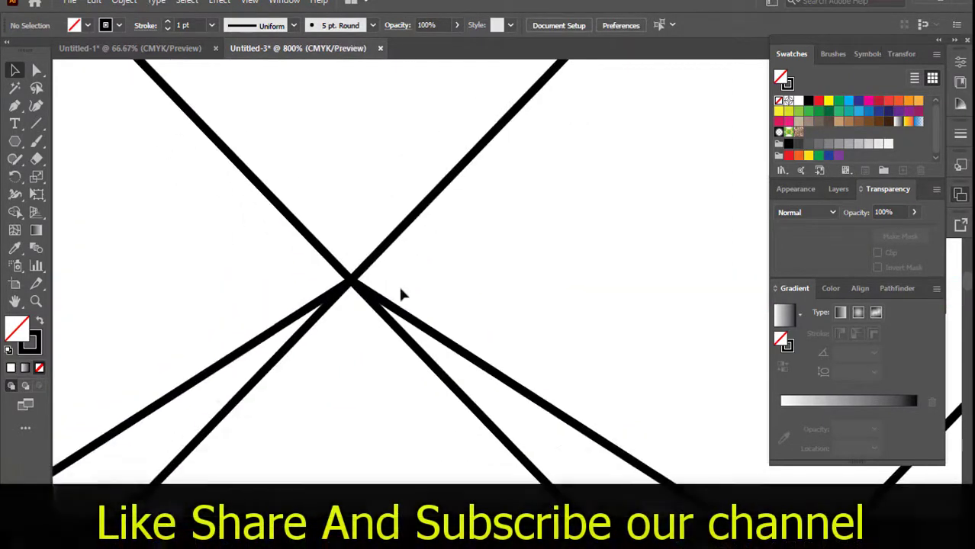
scroll(401, 291, down, 1)
scroll(403, 295, down, 1)
scroll(400, 293, down, 1)
Pull the hexagon's bottom vertex up onto the lattice crossing below
scroll(400, 294, down, 1)
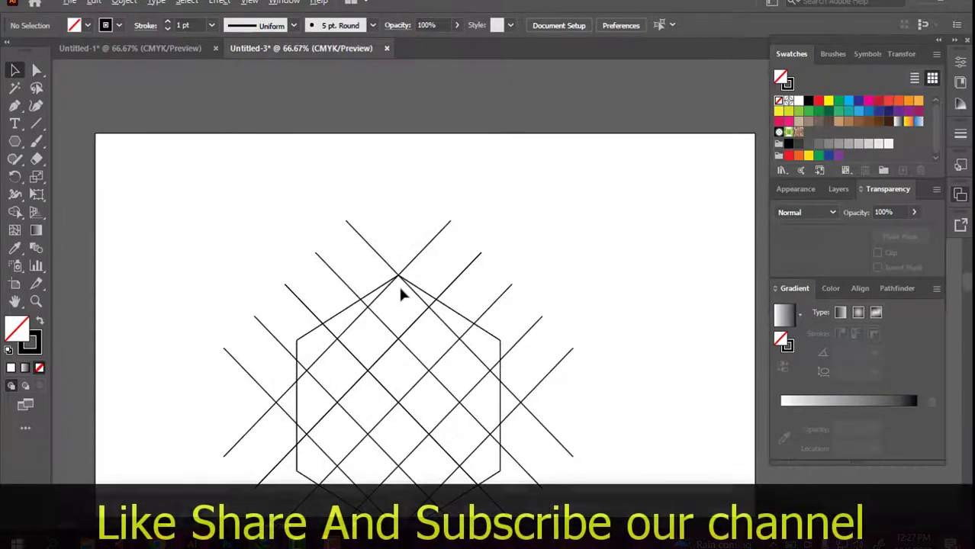
scroll(439, 334, down, 1)
scroll(391, 443, up, 2)
scroll(392, 442, up, 2)
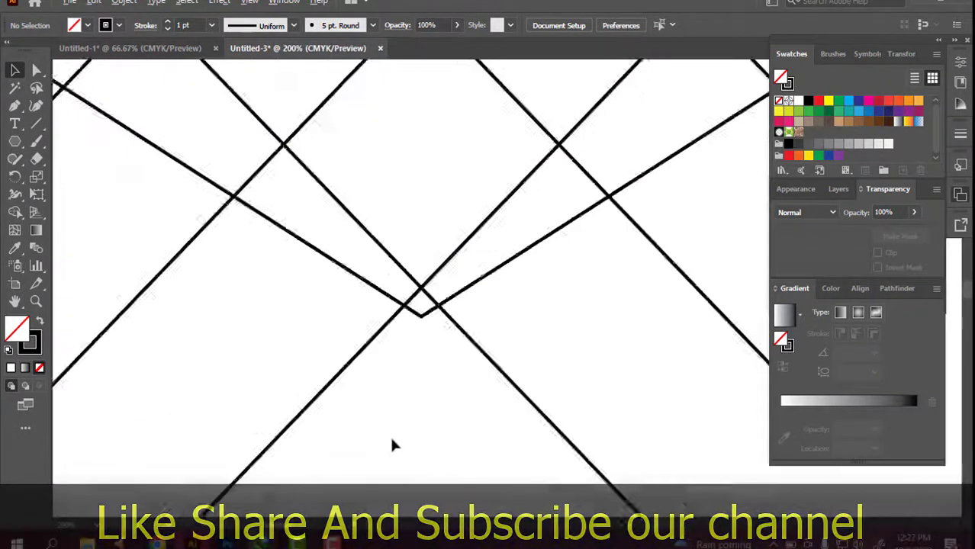
scroll(391, 442, up, 1)
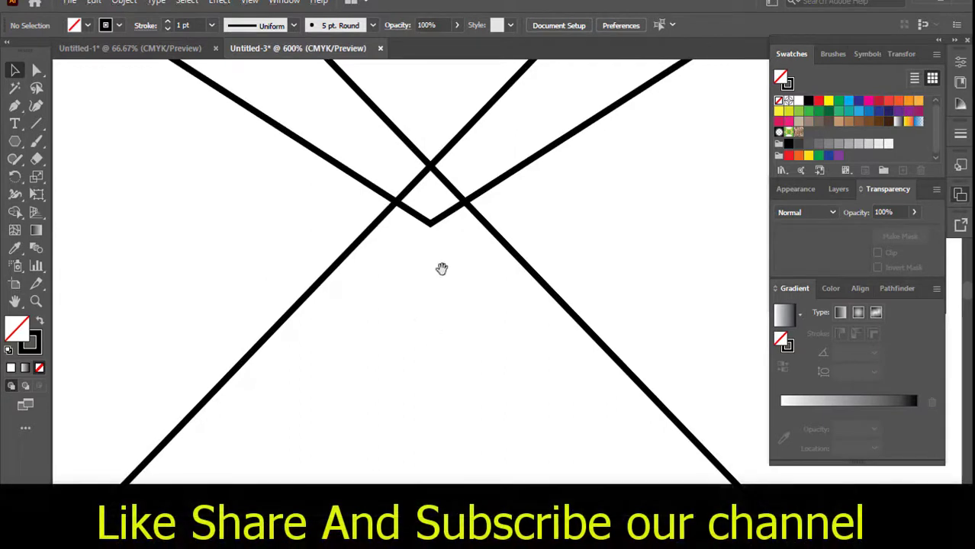
scroll(429, 377, up, 1)
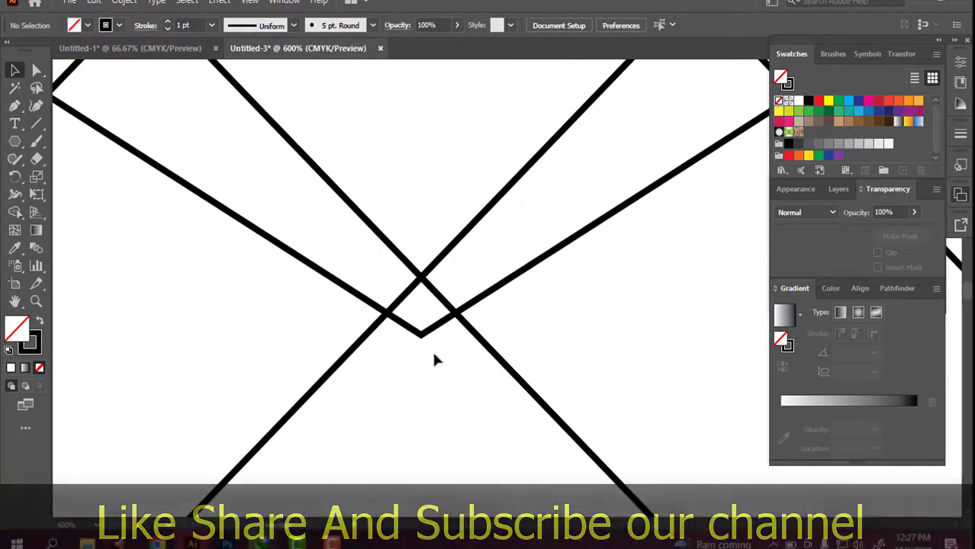
click(422, 336)
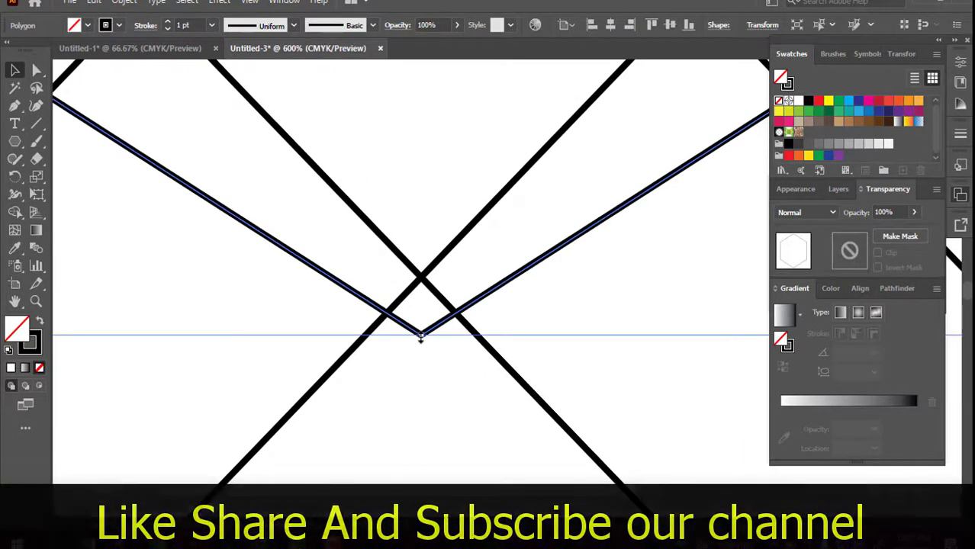
drag(420, 337, 422, 276)
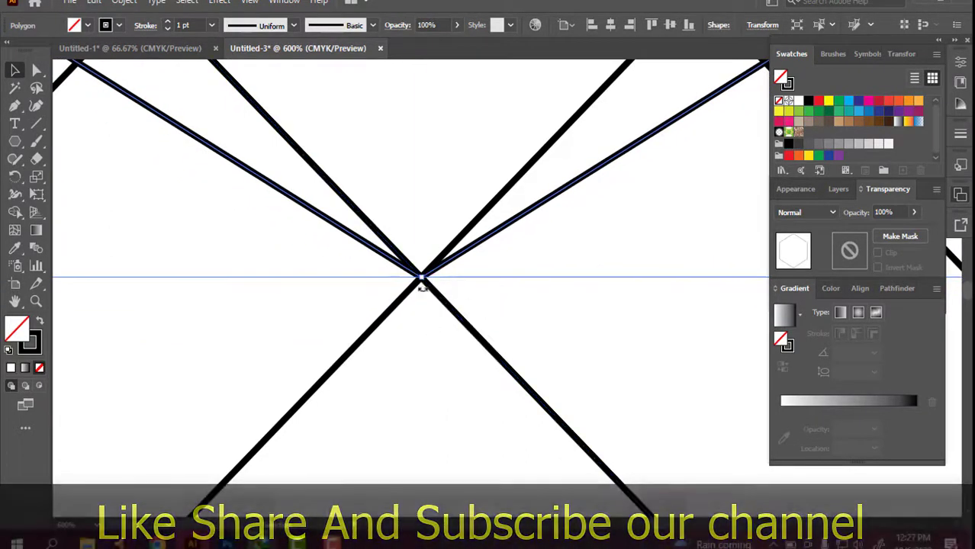
click(426, 339)
Check the bottom vertex alignment in Outline view and return to Preview
key(ctrl+y)
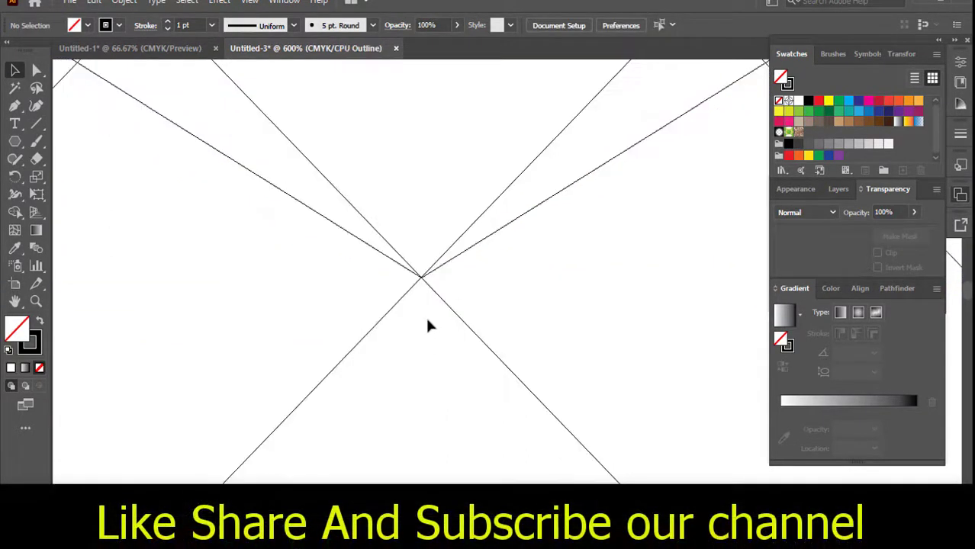
key(ctrl+y)
scroll(425, 315, down, 2)
scroll(425, 315, down, 9)
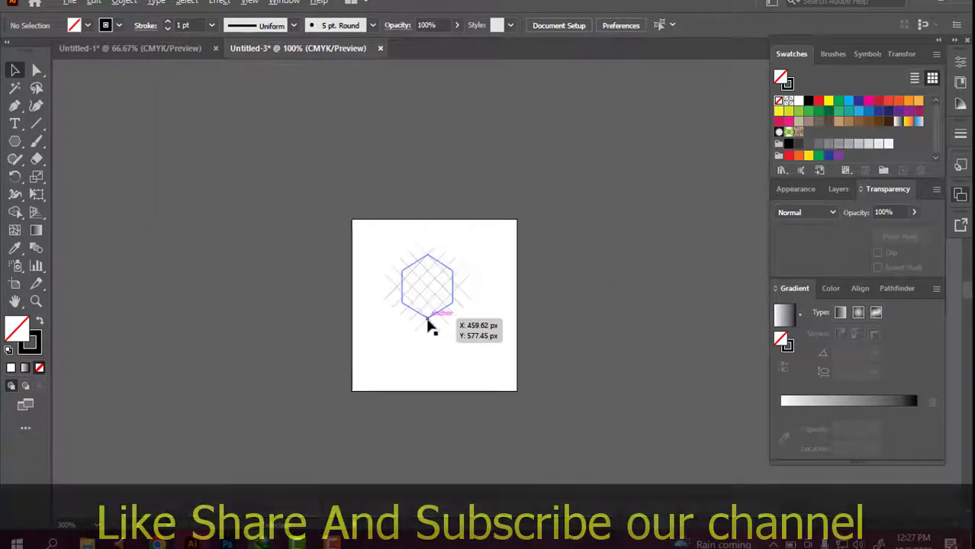
scroll(427, 322, up, 5)
scroll(426, 322, up, 1)
scroll(430, 299, up, 2)
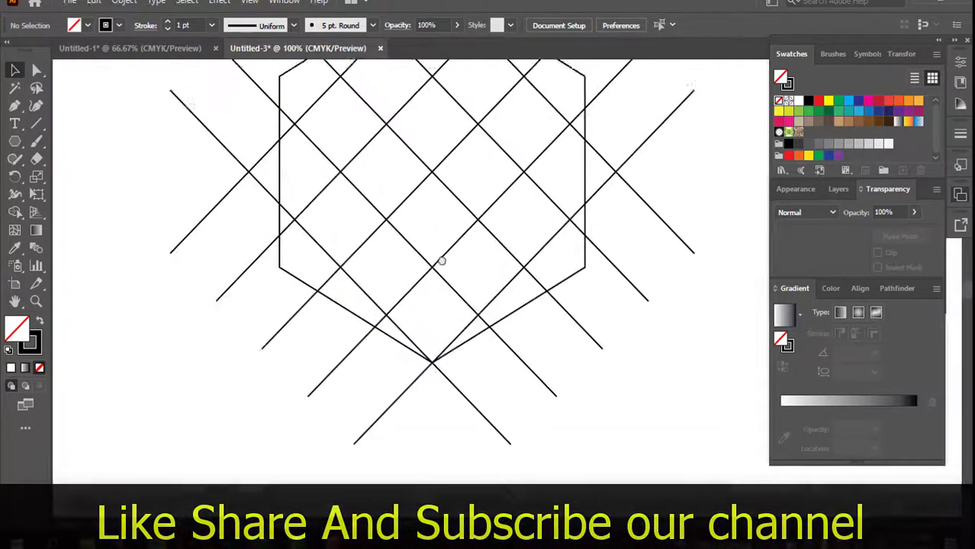
scroll(441, 262, up, 3)
scroll(440, 328, up, 1)
scroll(441, 336, down, 1)
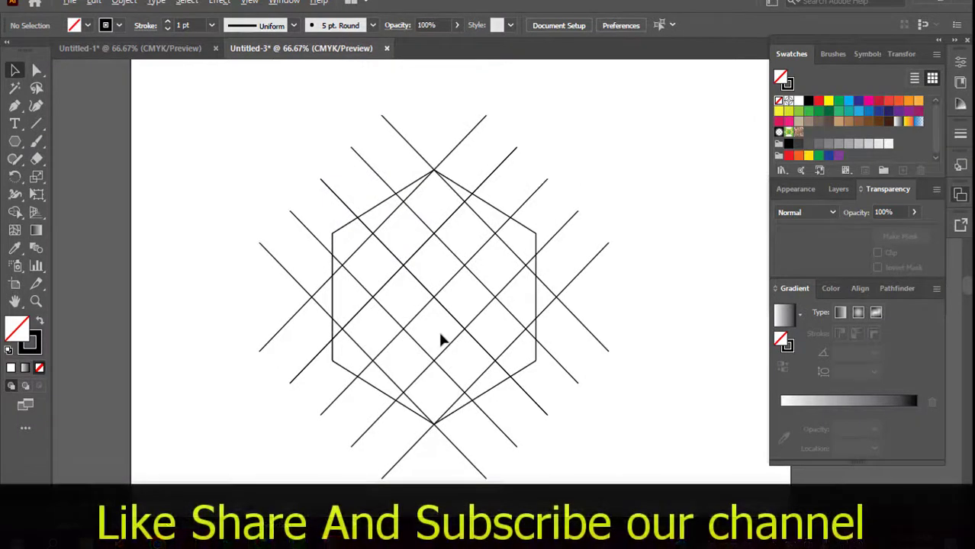
With all selected, merge the left band regions into a magenta shape using Shape Builder
key(ctrl+a)
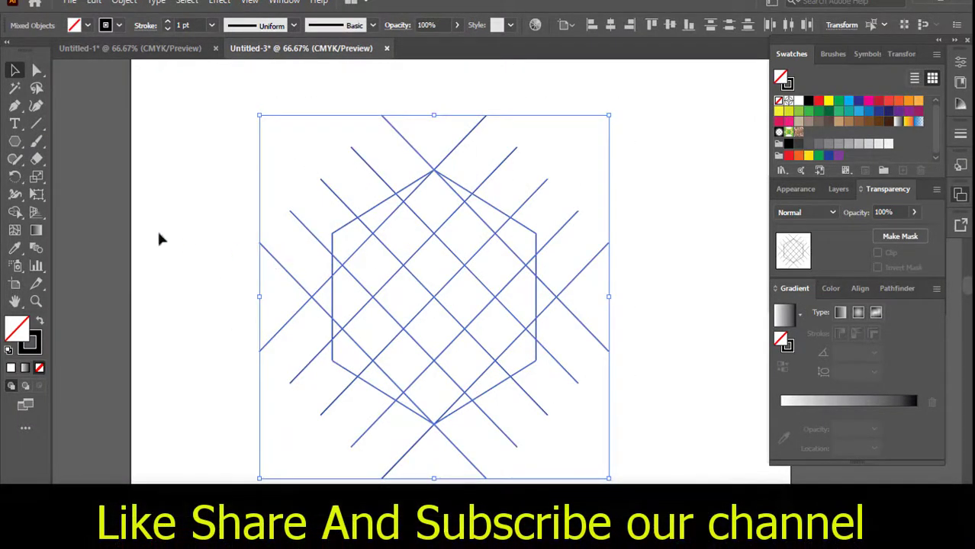
click(15, 212)
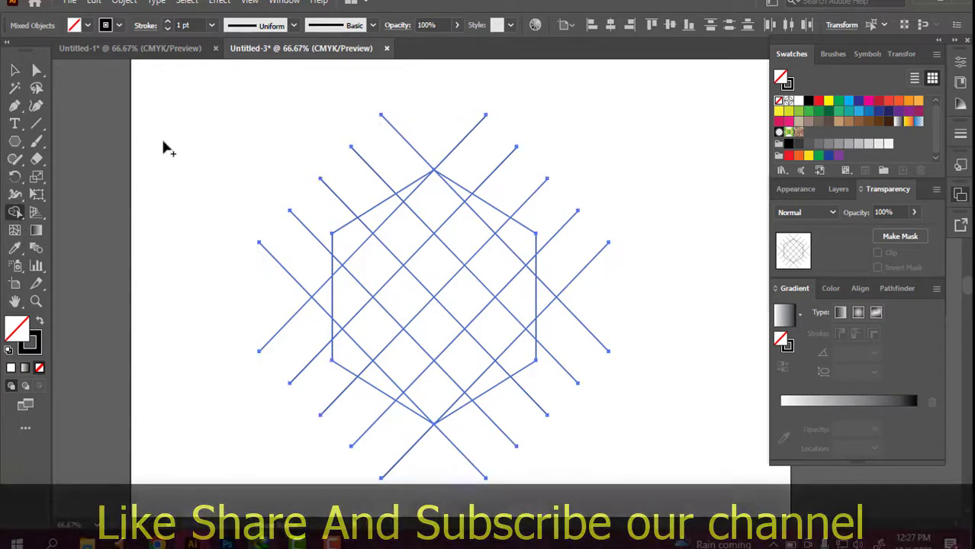
click(88, 25)
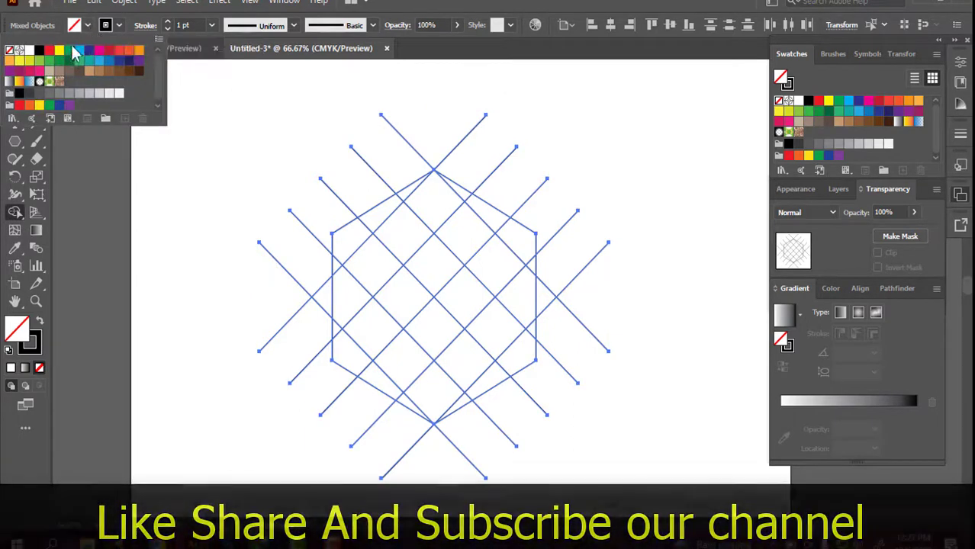
click(99, 50)
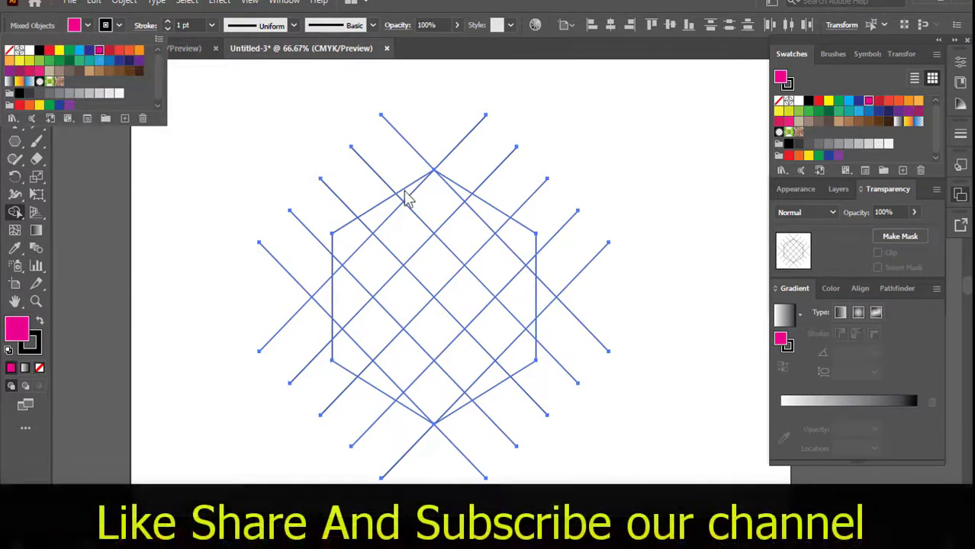
click(88, 25)
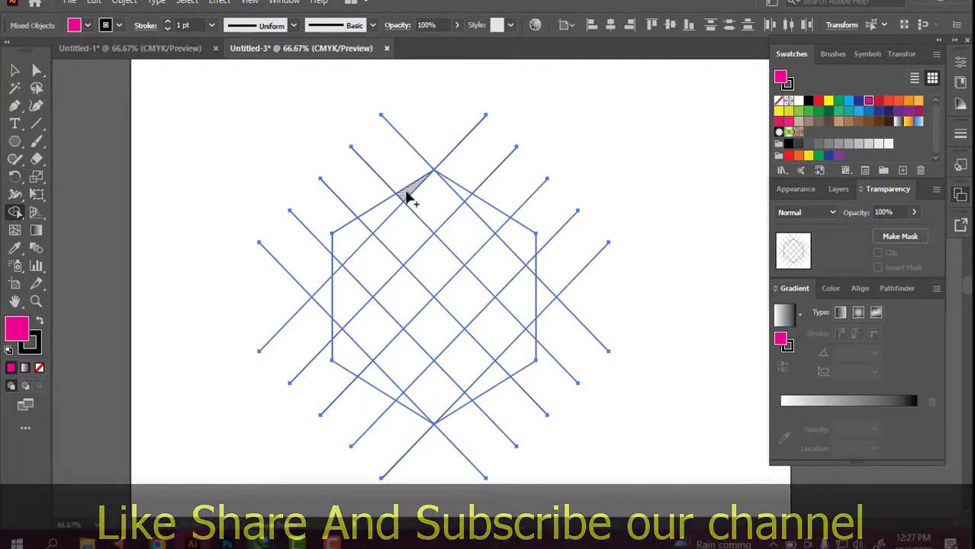
mouse_move(407, 197)
mouse_down()
mouse_move(347, 243)
mouse_move(364, 325)
mouse_move(401, 360)
mouse_up()
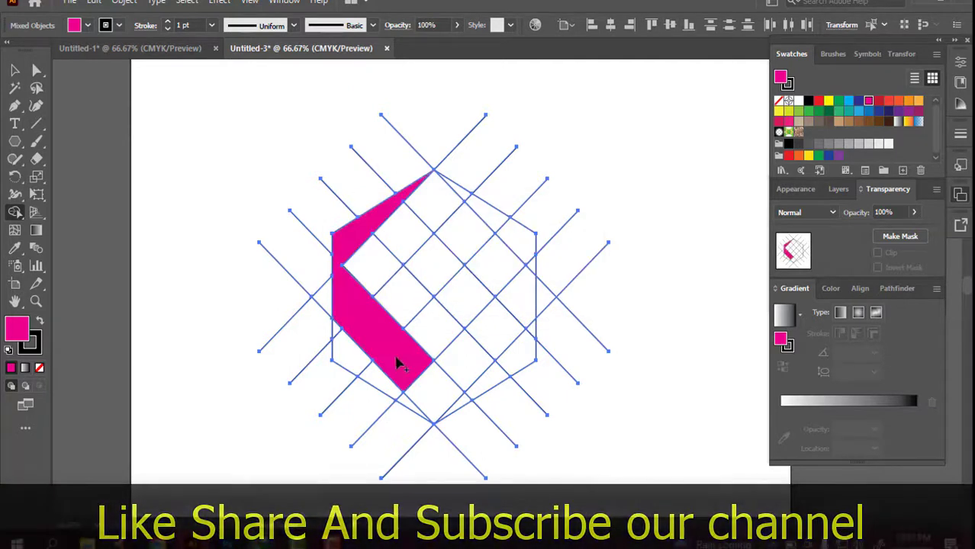
Merge the bottom band regions into one cyan shape
click(105, 28)
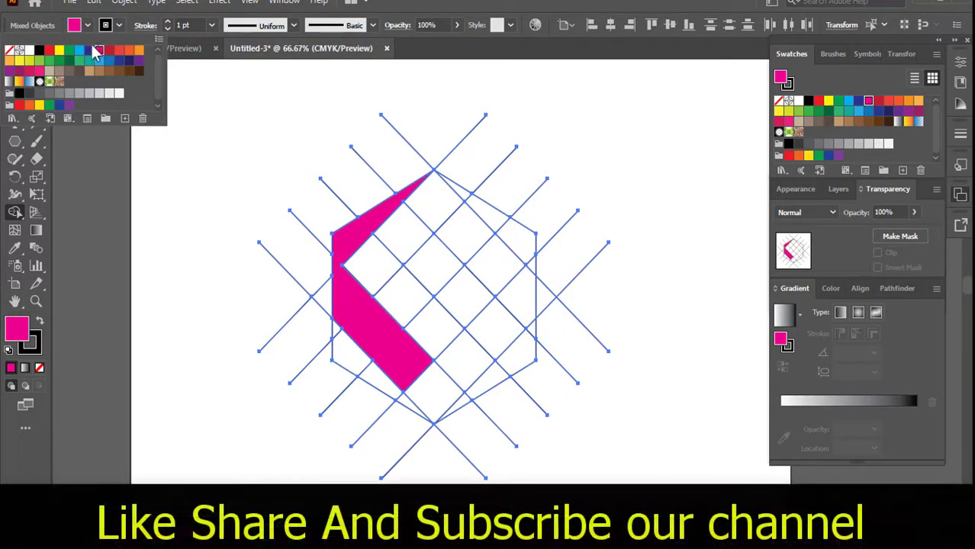
click(79, 50)
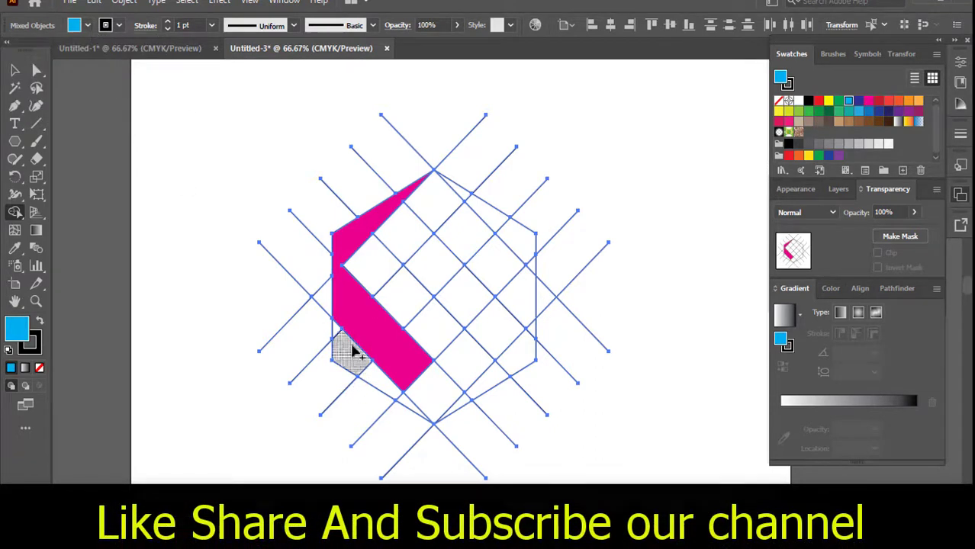
mouse_move(338, 334)
mouse_down()
mouse_move(351, 360)
mouse_move(419, 406)
mouse_up()
drag(496, 351, 502, 333)
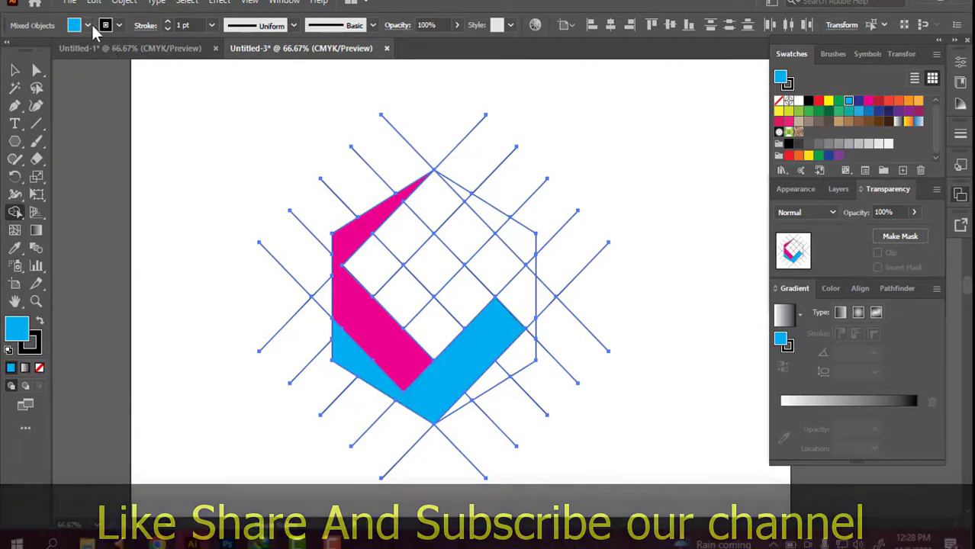
Merge the right-hand strip pieces into one dark red shape
click(90, 26)
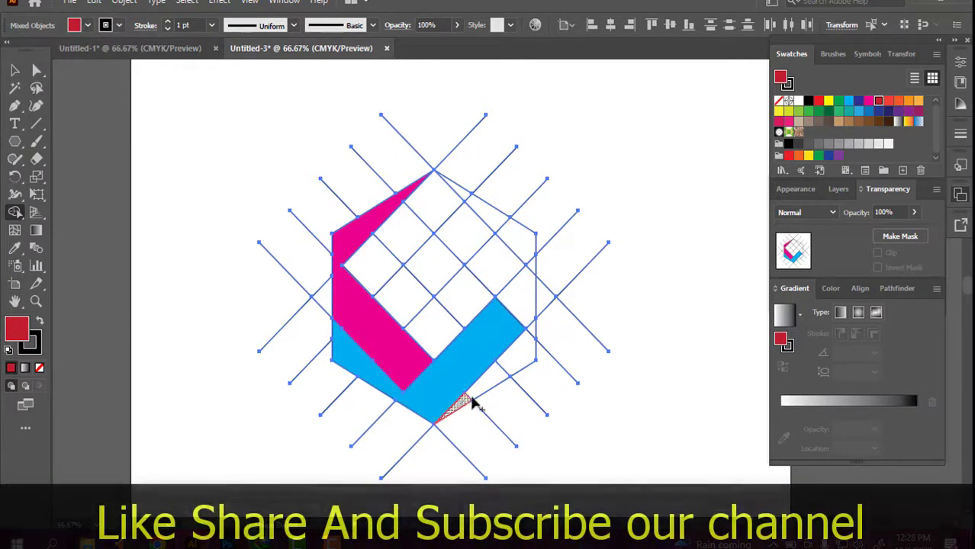
drag(473, 405, 517, 374)
drag(531, 324, 513, 287)
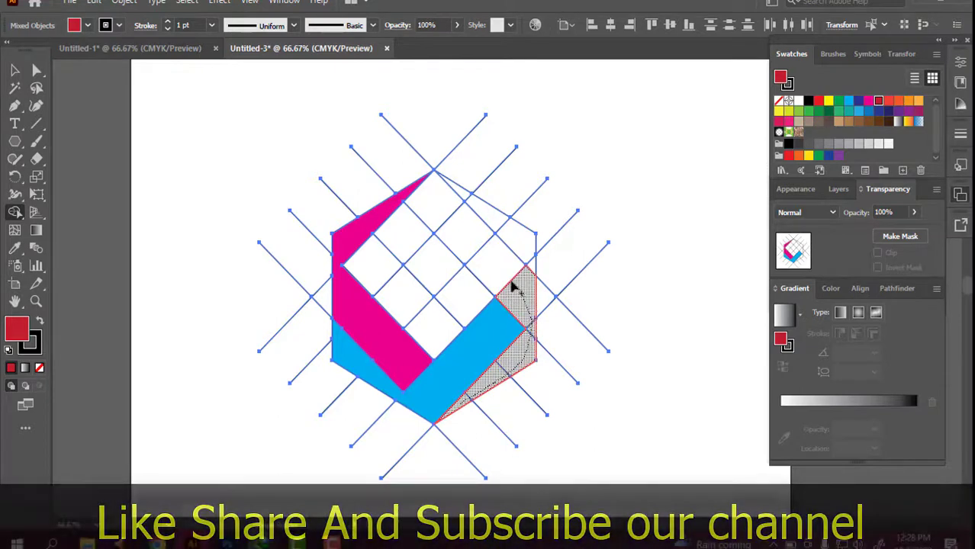
drag(463, 241, 456, 233)
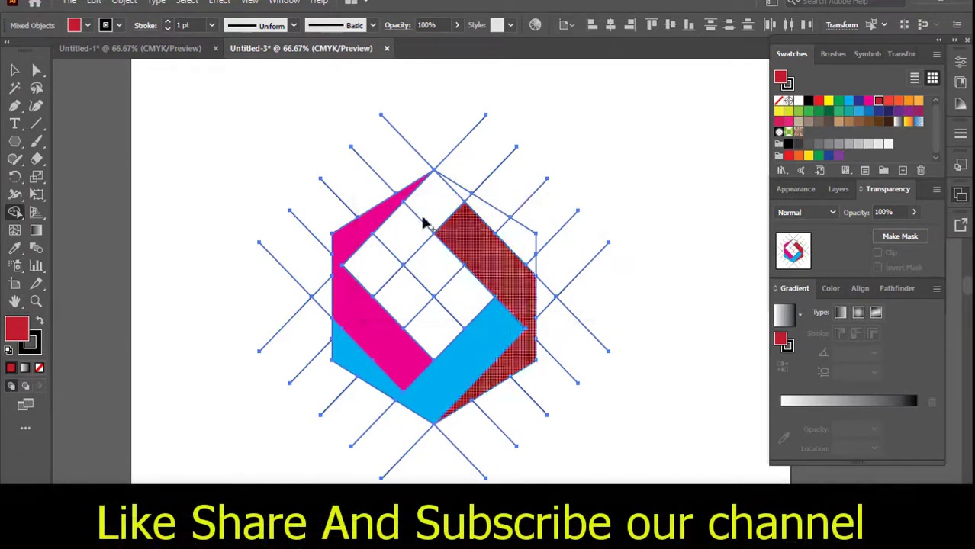
Merge the top strip pieces into one brighter red-orange shape
click(87, 25)
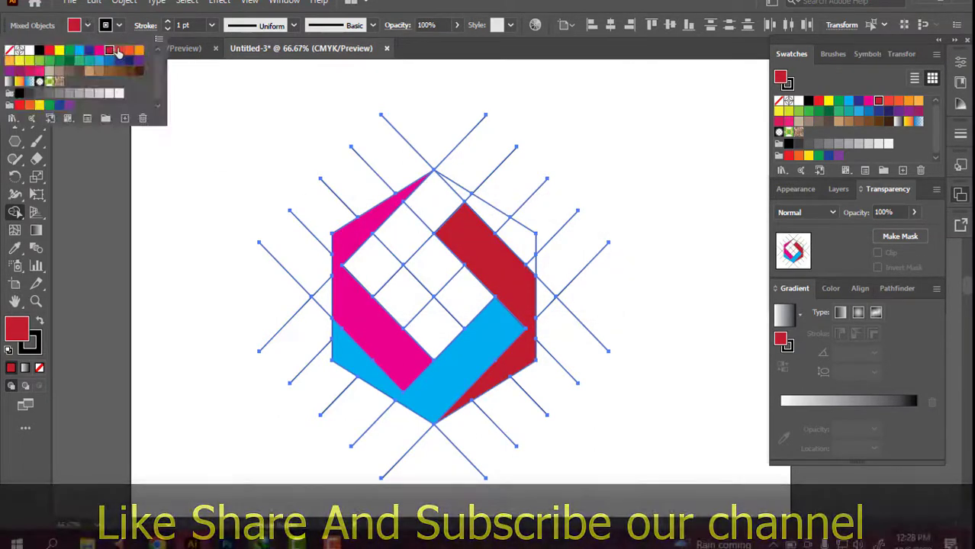
click(118, 51)
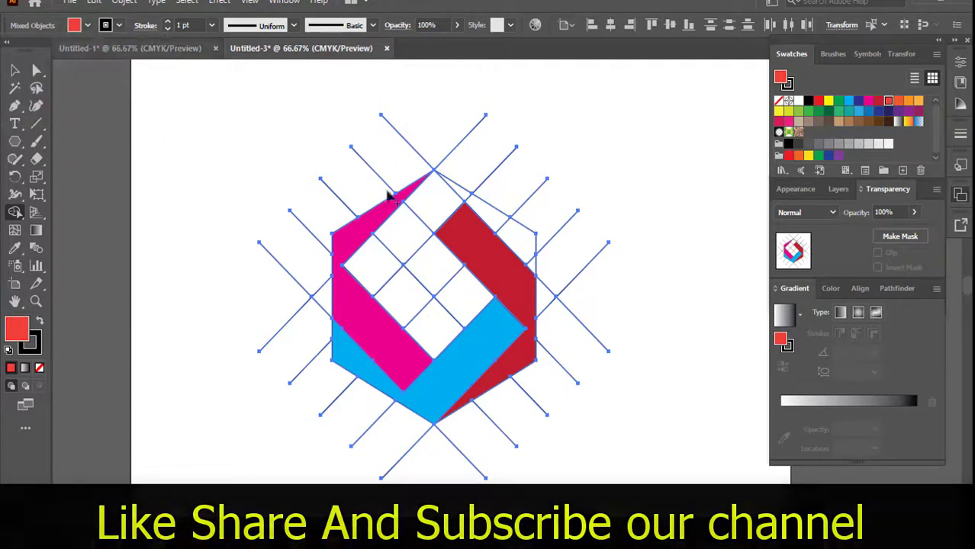
mouse_move(532, 261)
mouse_down()
mouse_move(474, 202)
mouse_move(409, 229)
mouse_up()
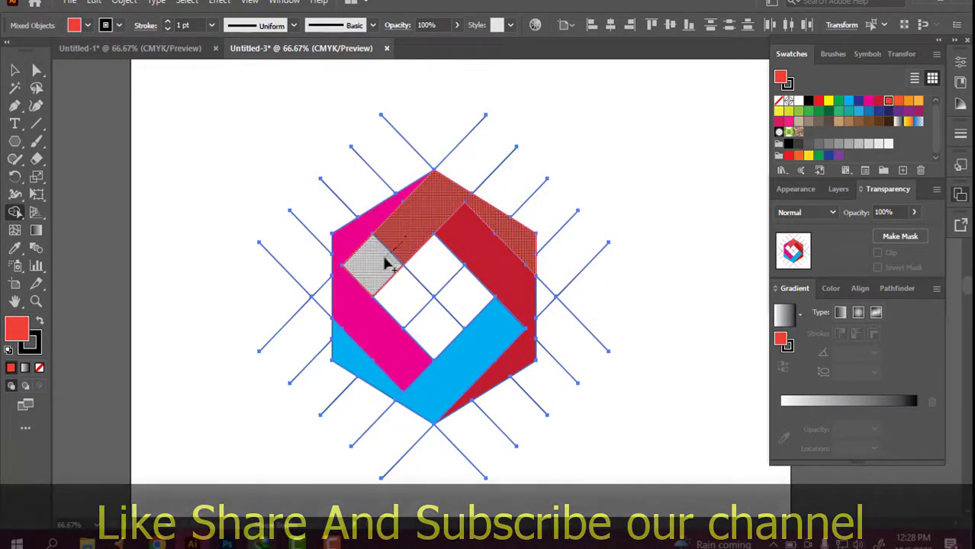
drag(385, 263, 391, 255)
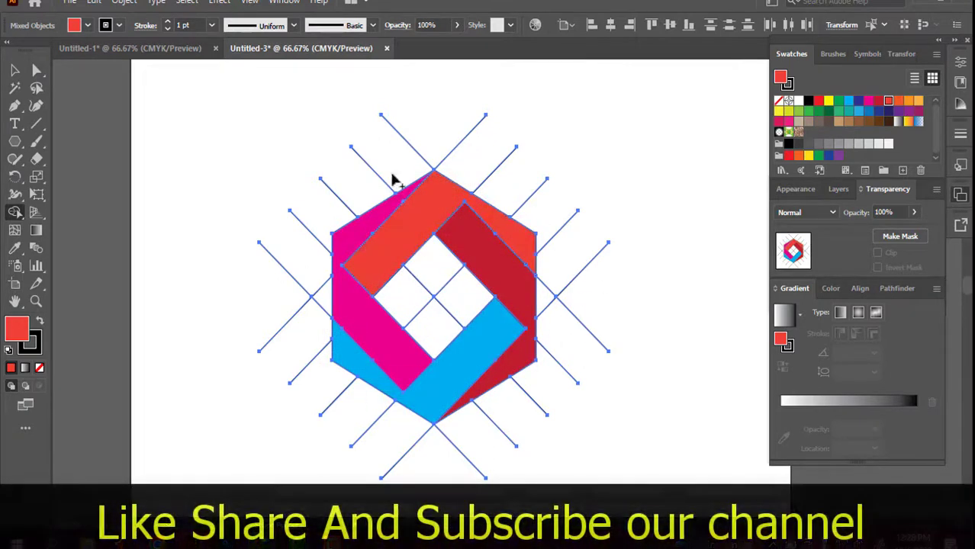
Select the coloured hexagon strips and cut them
click(16, 71)
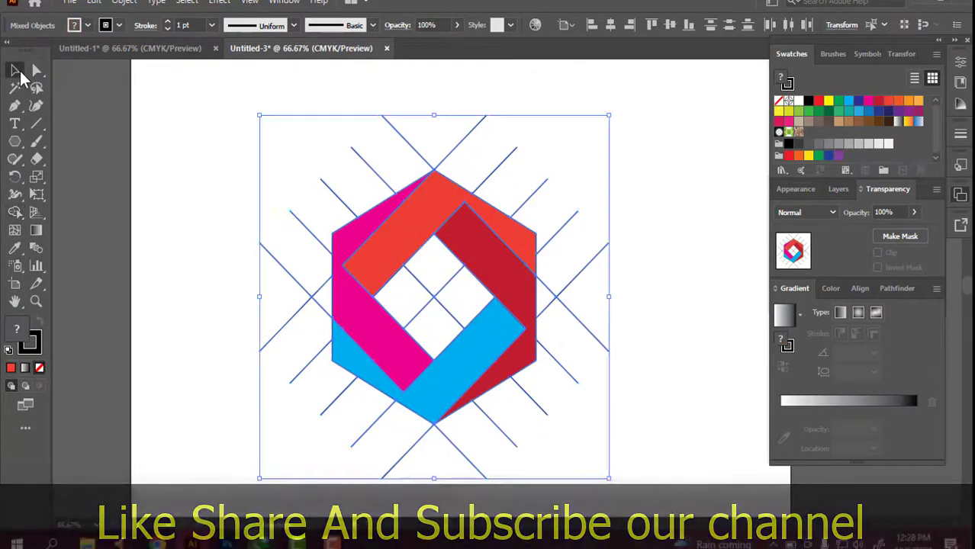
click(614, 386)
click(507, 359)
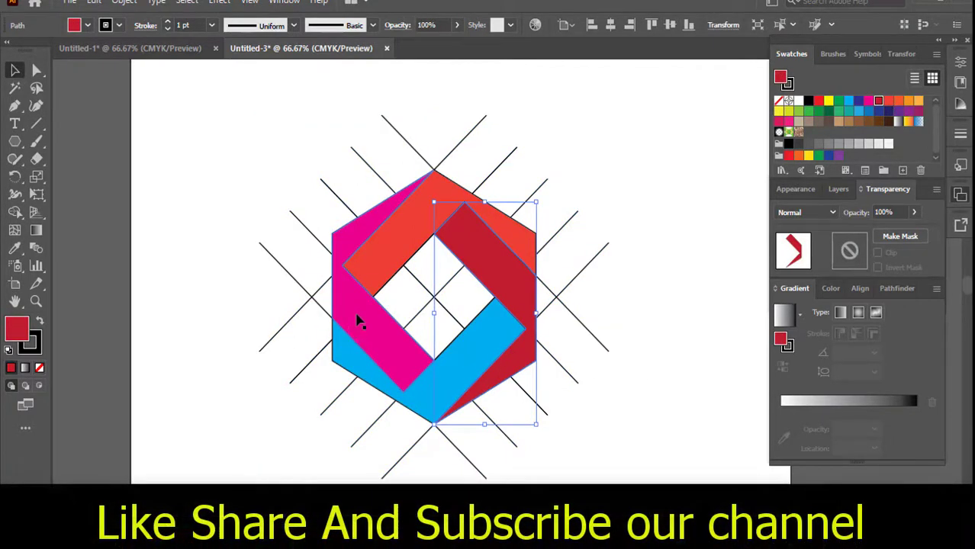
click(357, 318)
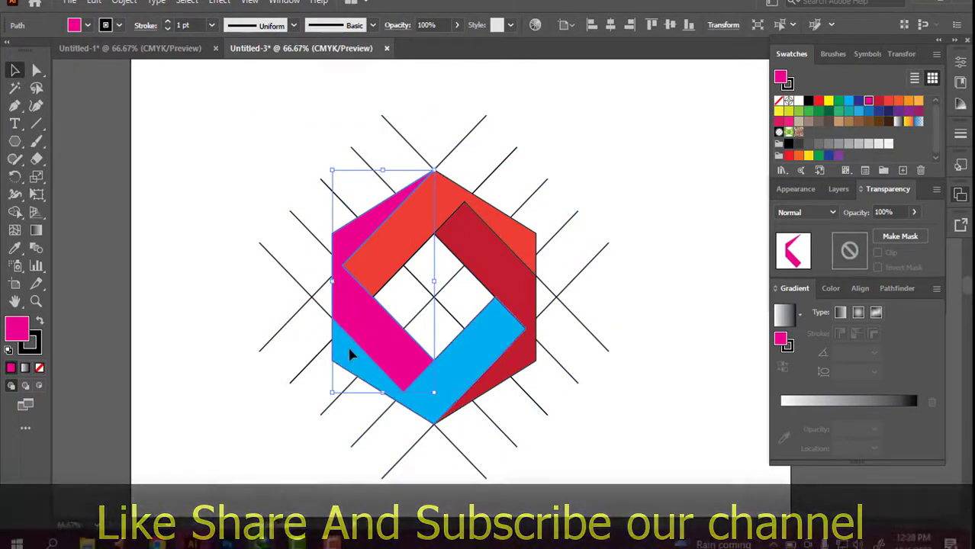
shift+click(350, 353)
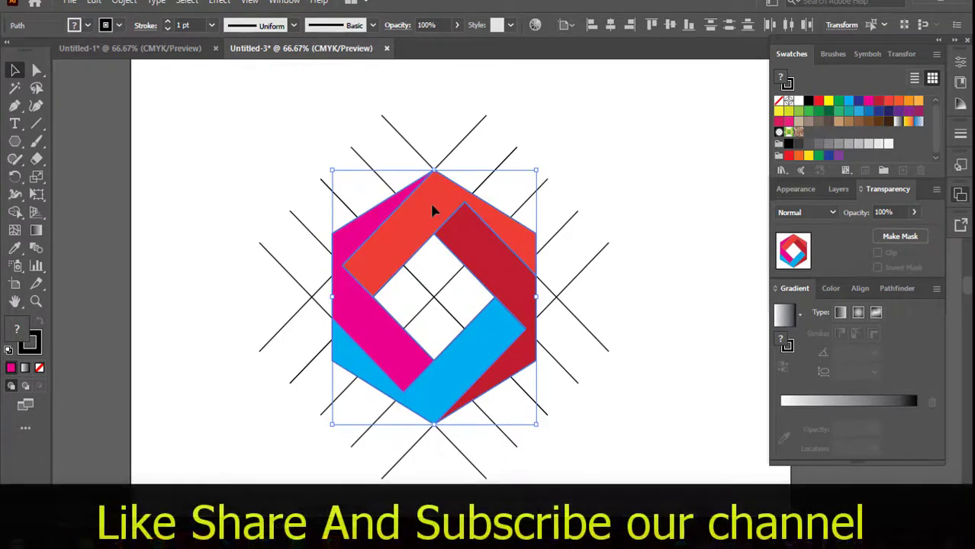
click(95, 2)
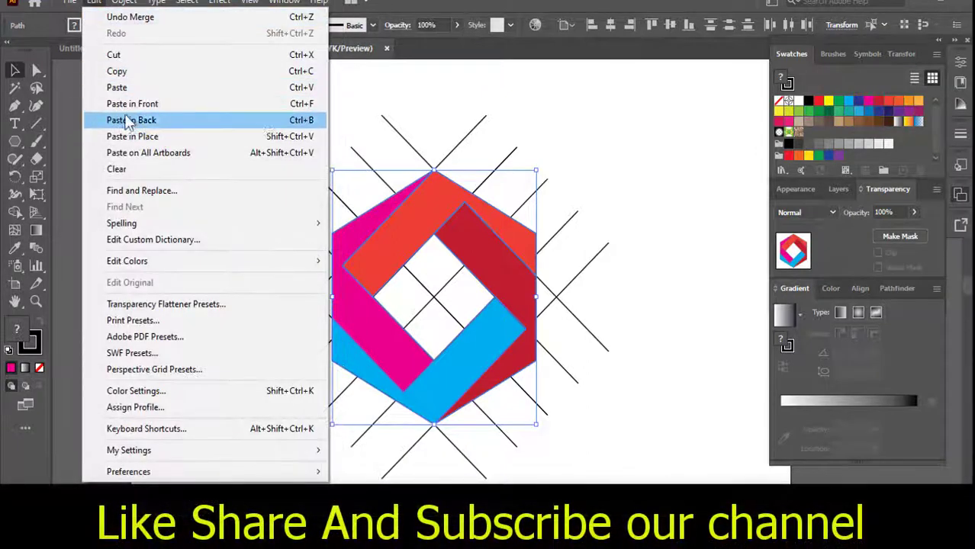
click(120, 60)
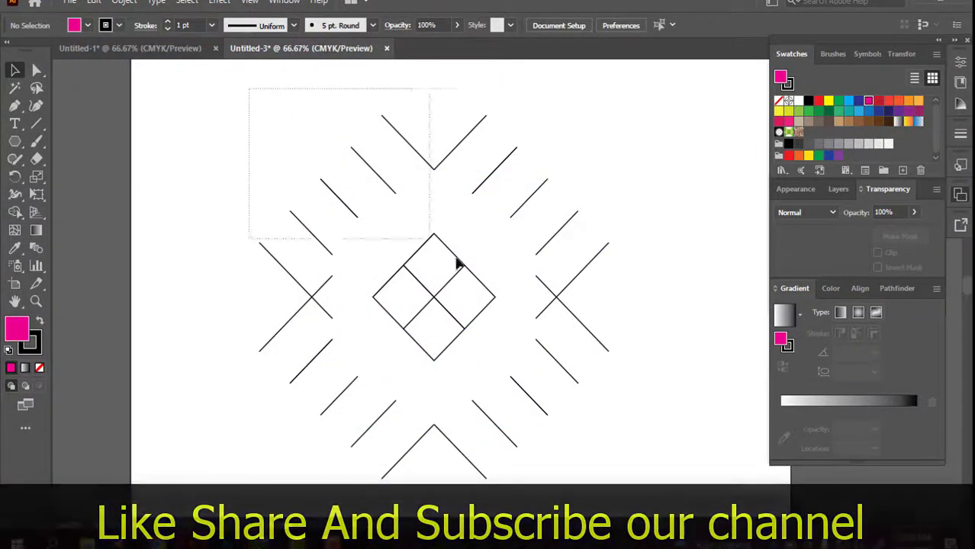
Remove the leftover lattice lines and paste the hexagon back in place
drag(256, 93, 661, 493)
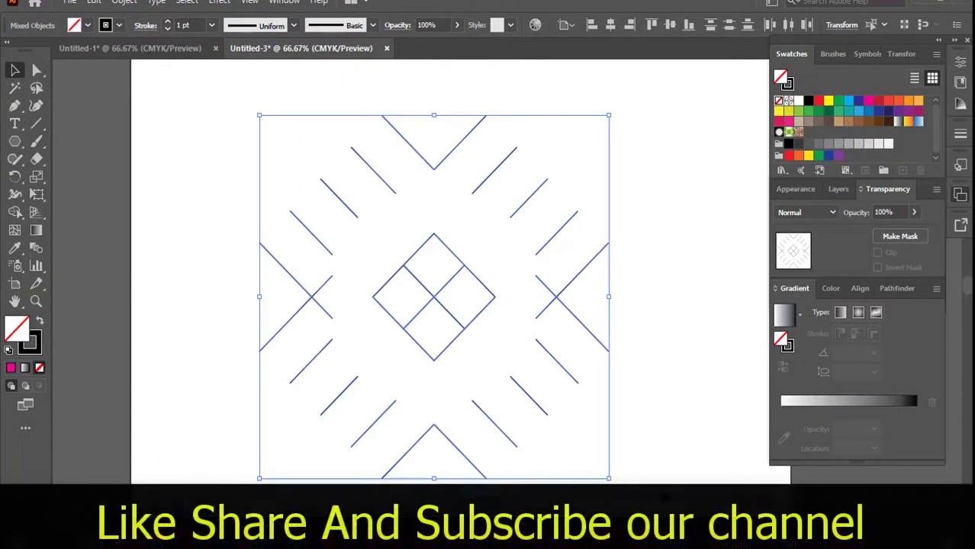
key(ctrl+x)
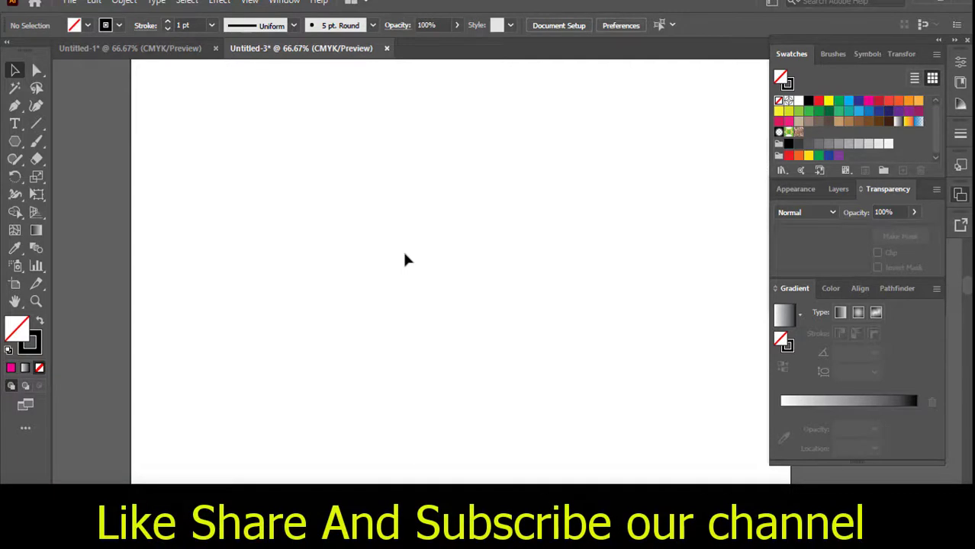
click(98, 3)
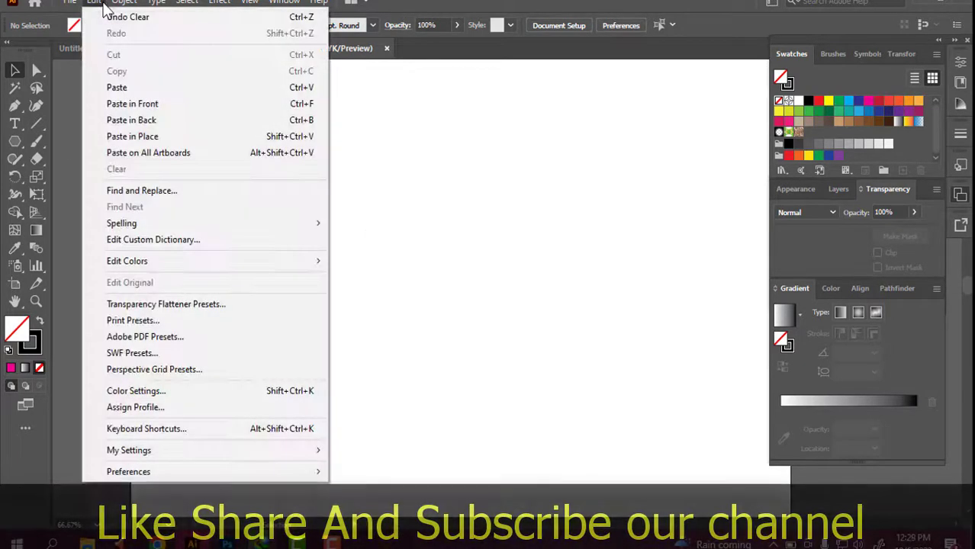
click(145, 137)
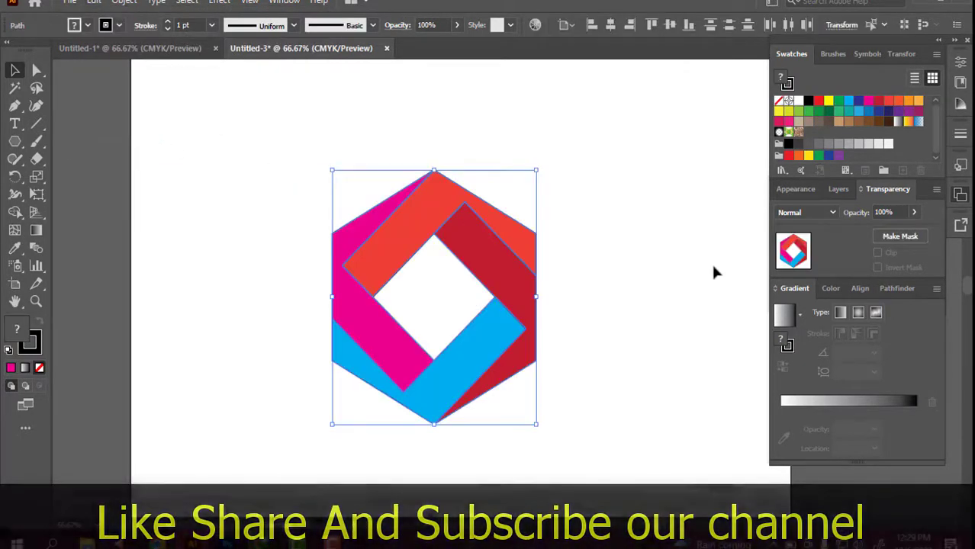
click(633, 267)
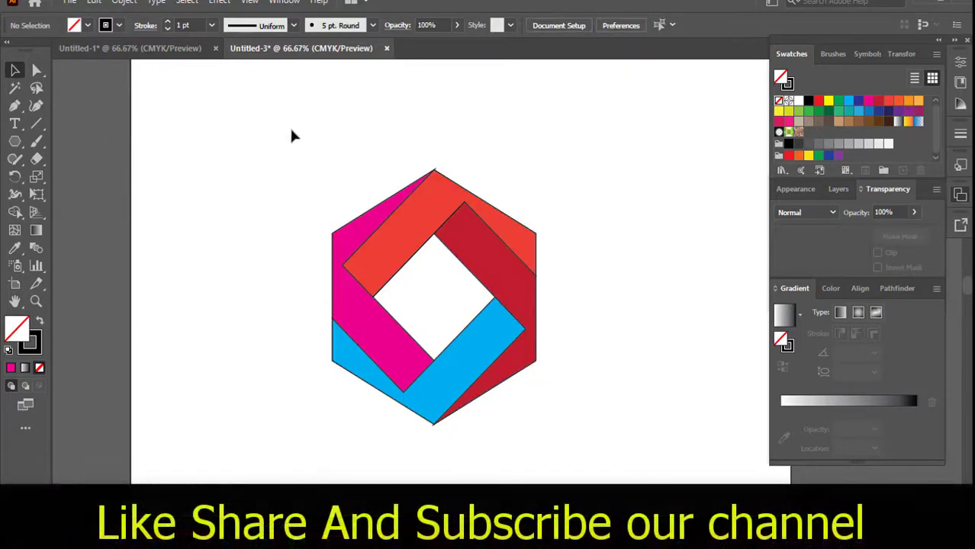
Set the stroke of all hexagon strips to None
drag(282, 120, 589, 421)
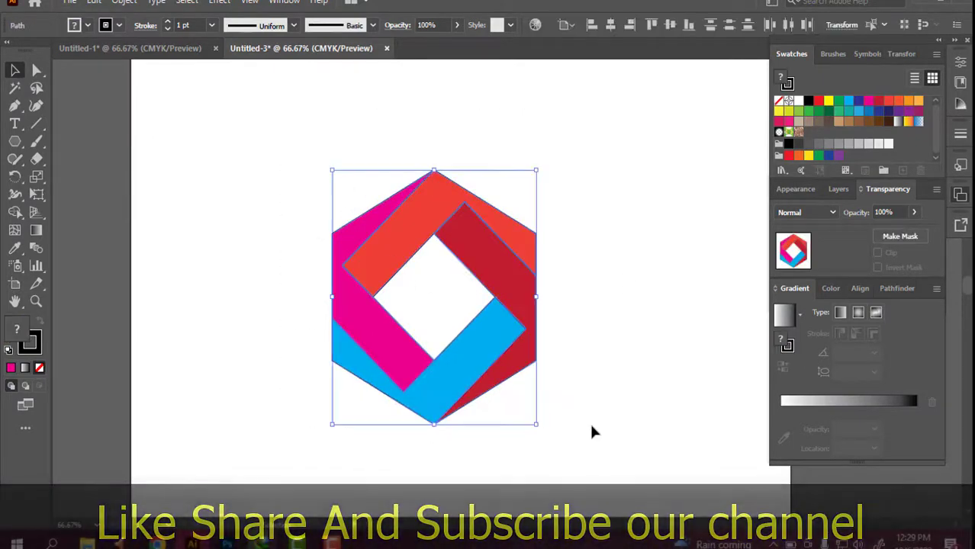
click(88, 25)
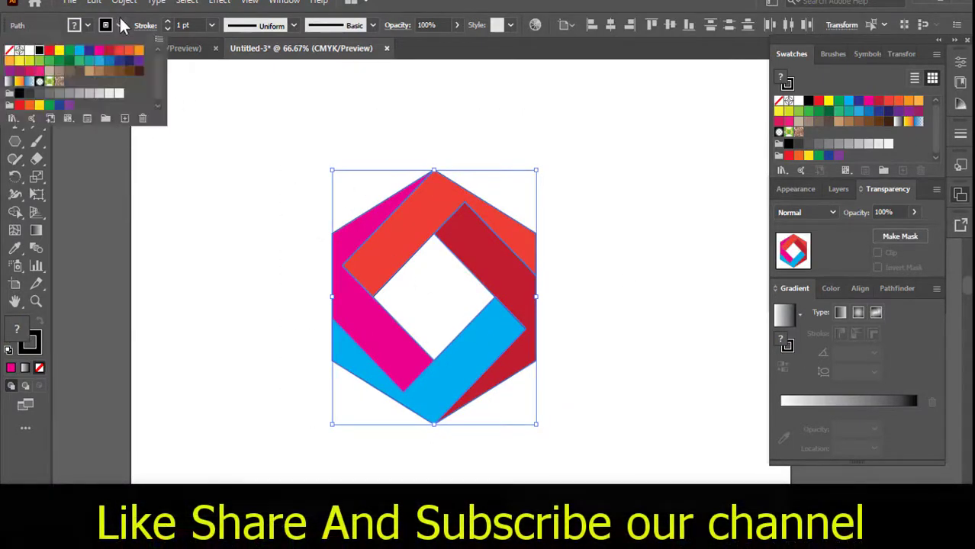
click(9, 51)
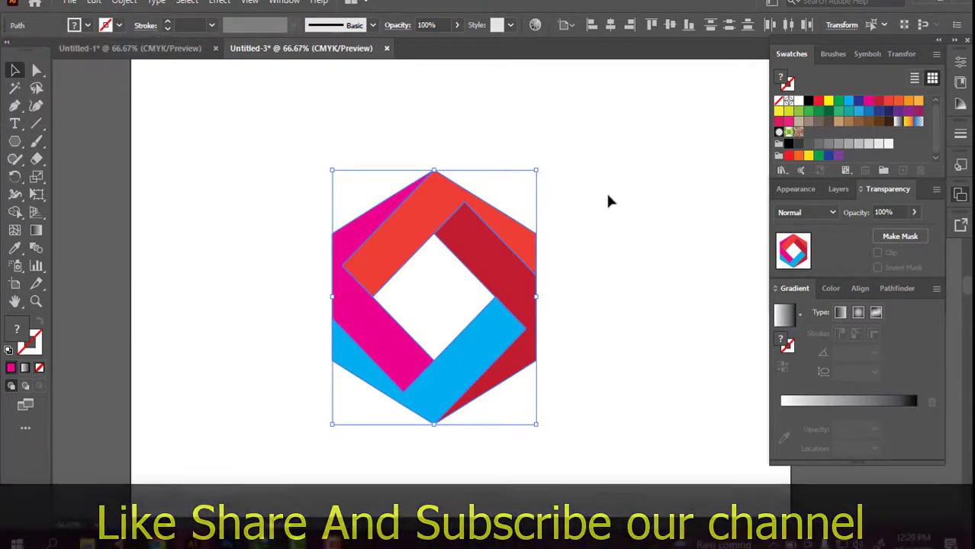
click(162, 132)
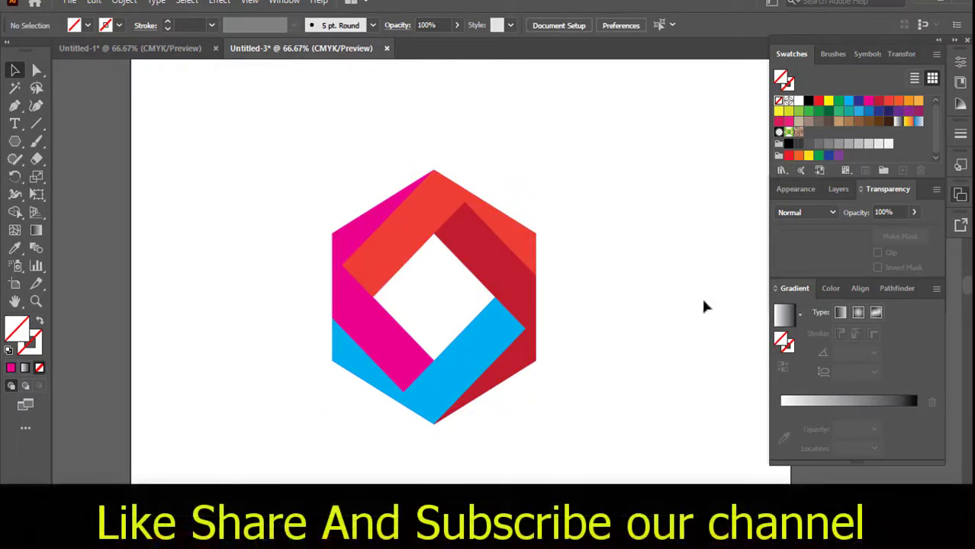
Round the strips' corners to about 40 px with the live-corner widget
mouse_move(297, 128)
mouse_down()
mouse_move(626, 433)
mouse_move(608, 454)
mouse_up()
click(637, 304)
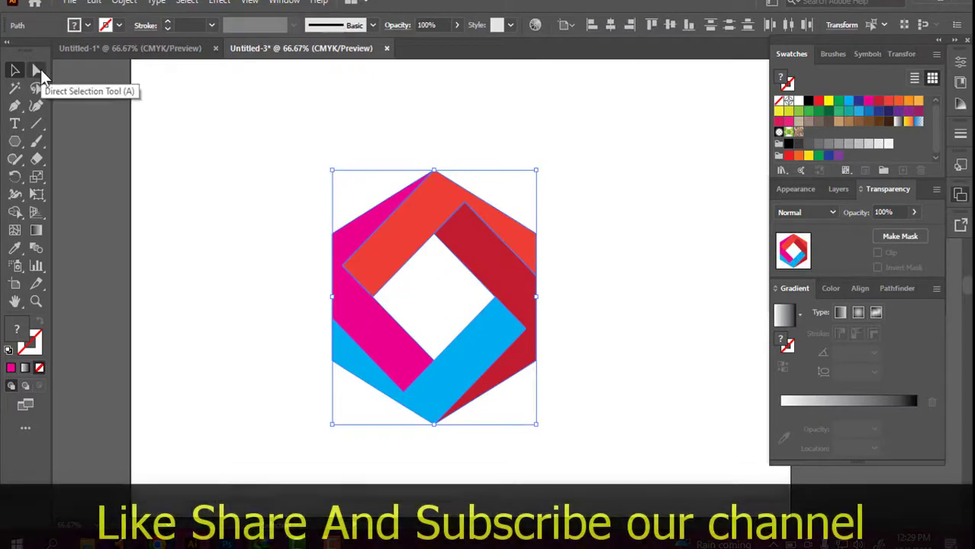
click(40, 69)
drag(39, 67, 107, 67)
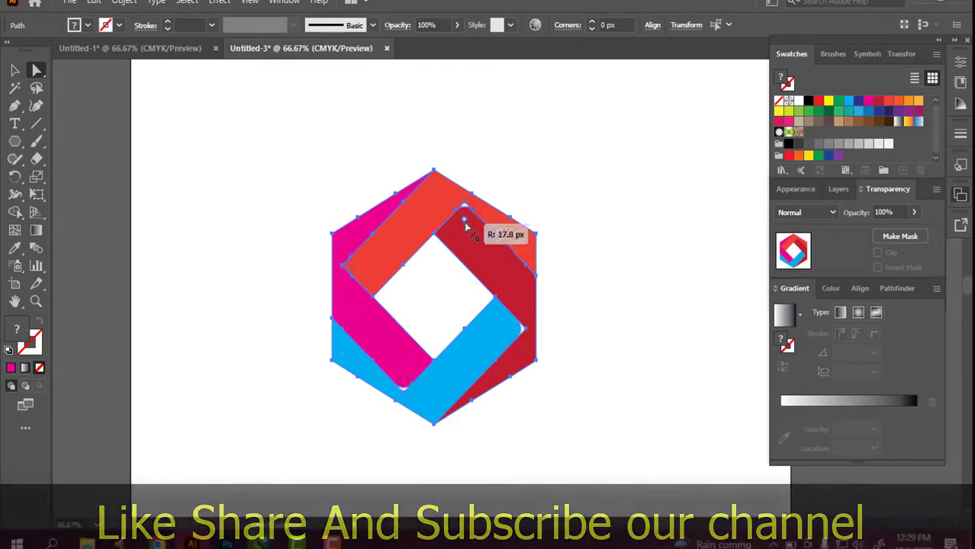
drag(464, 226, 464, 239)
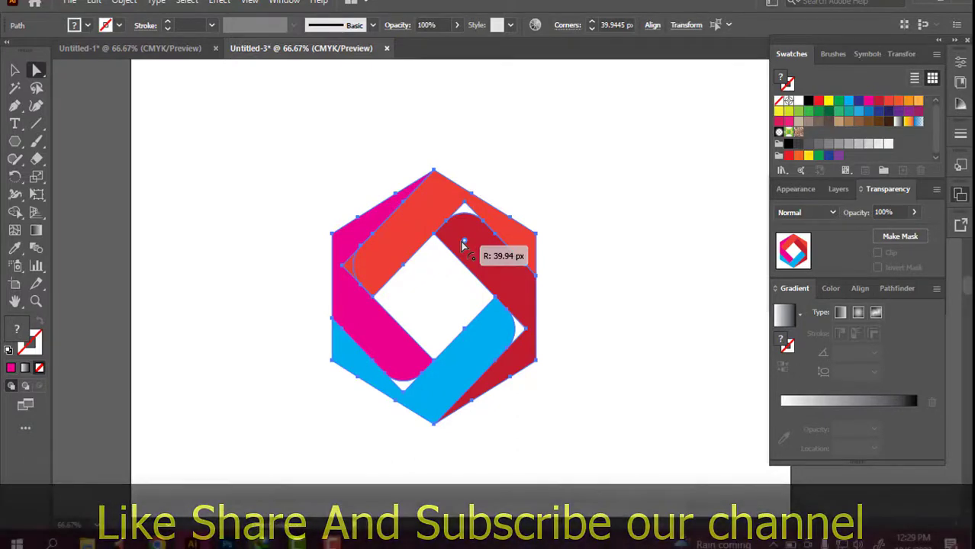
drag(463, 244, 457, 246)
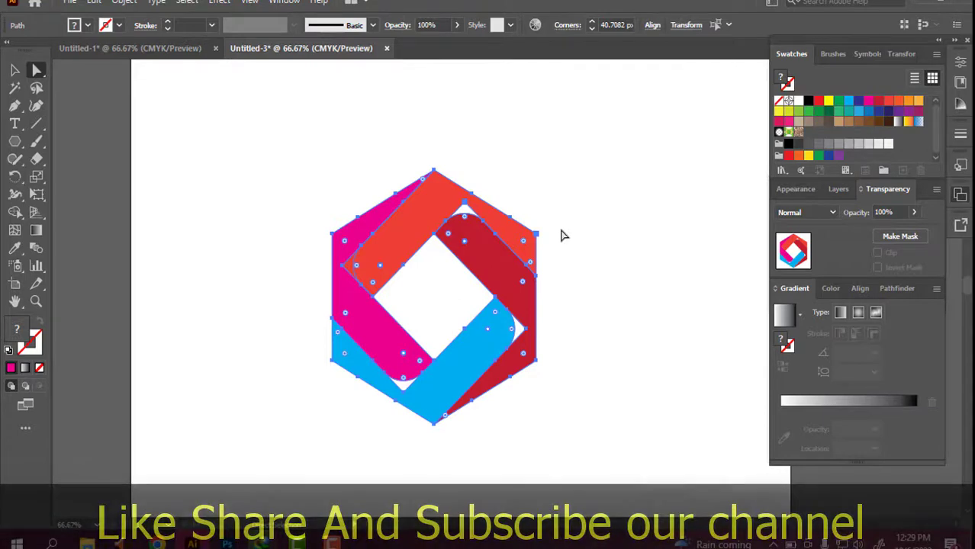
click(15, 70)
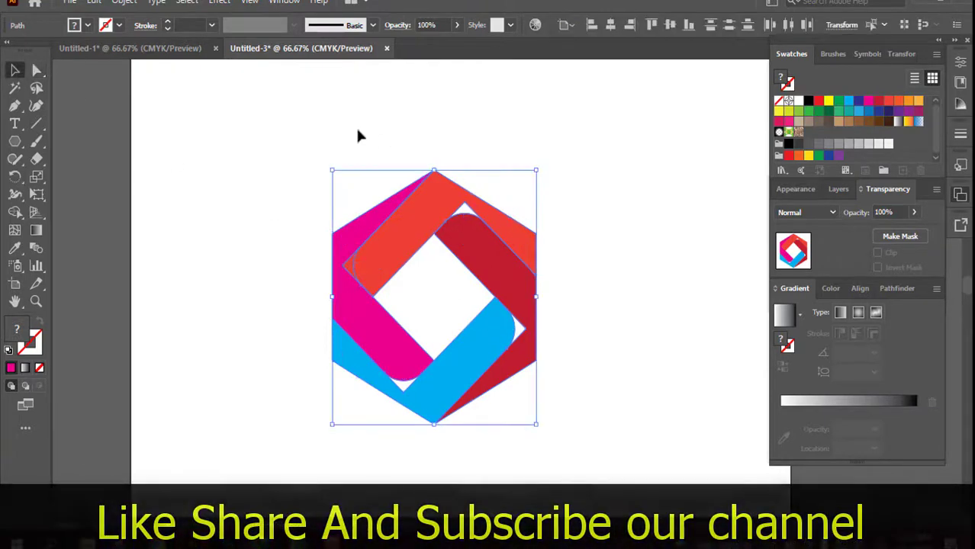
Select the whole hexagon artwork and set the Shape Builder fill colour to black
click(276, 132)
drag(583, 425, 581, 424)
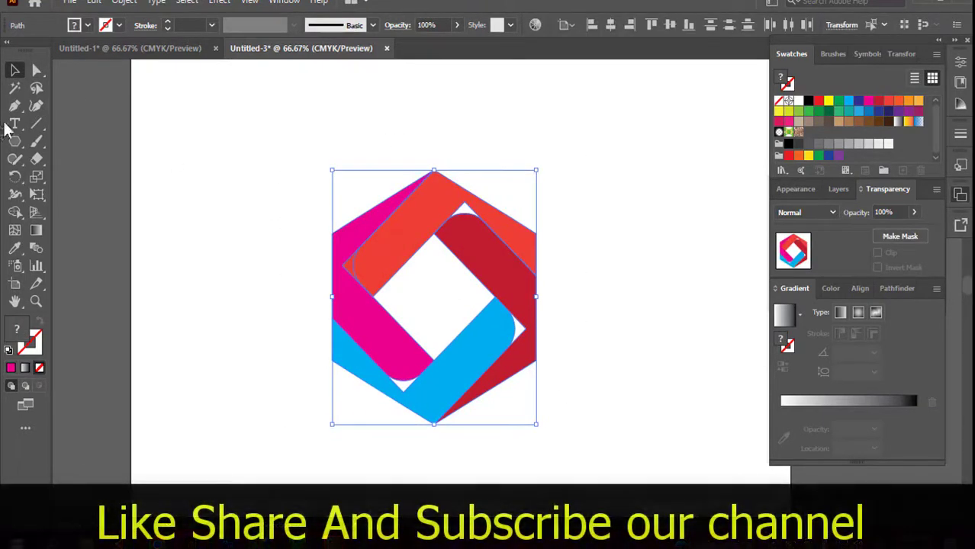
click(16, 213)
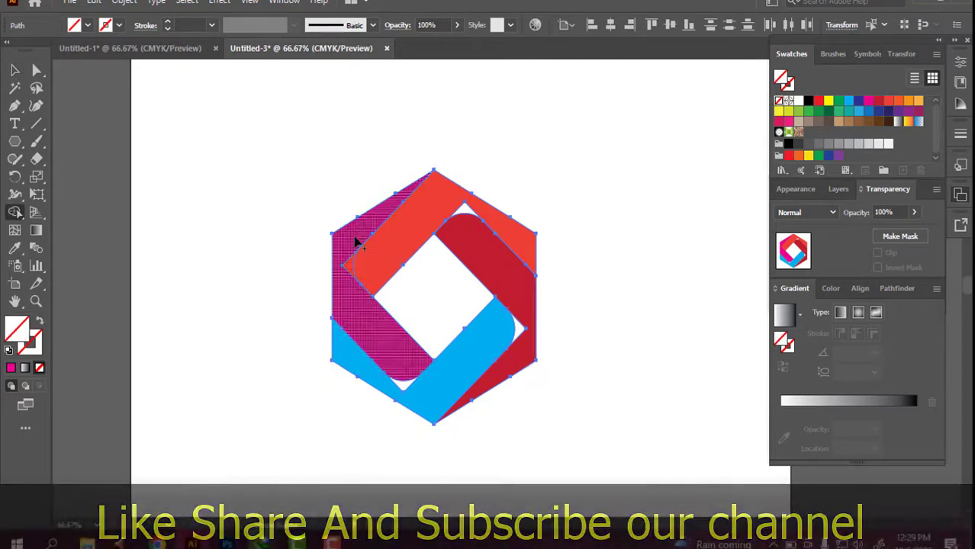
click(88, 25)
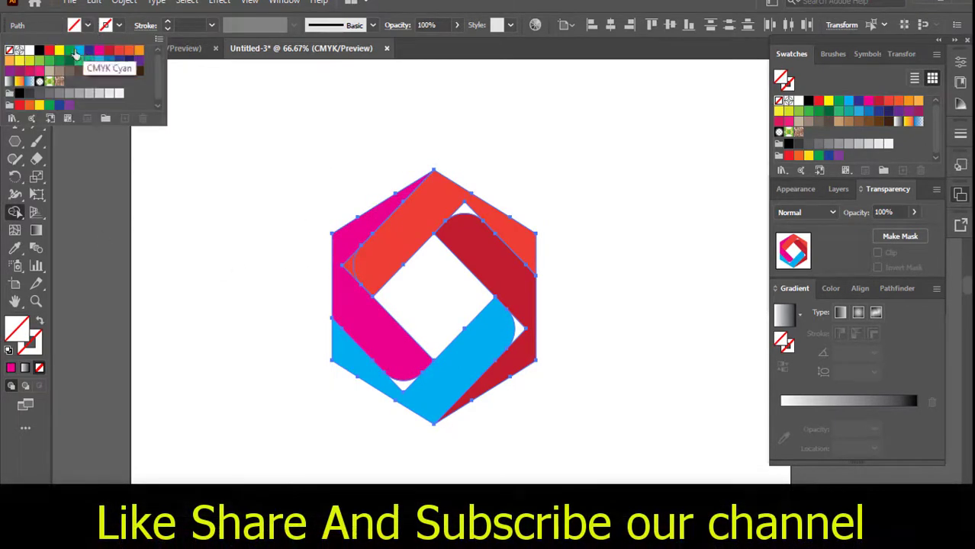
click(40, 51)
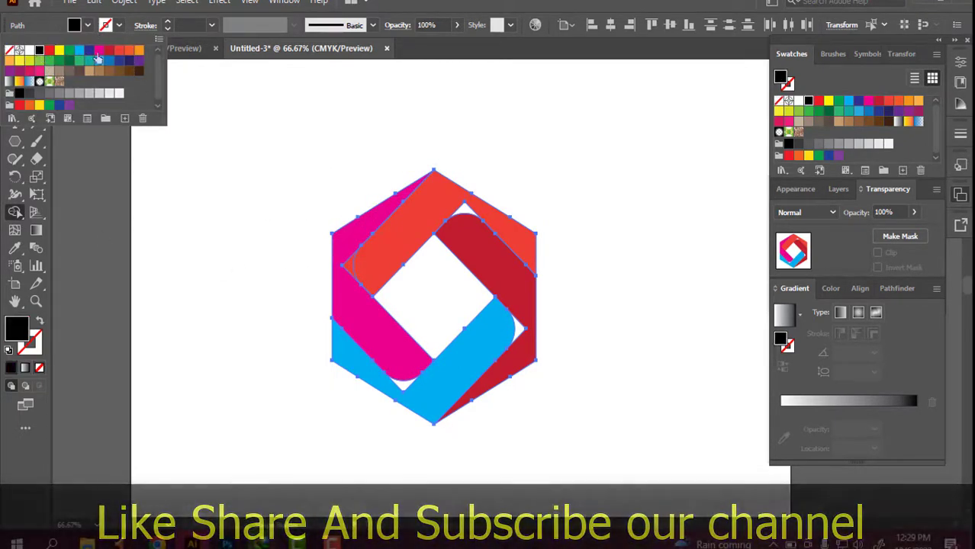
click(74, 26)
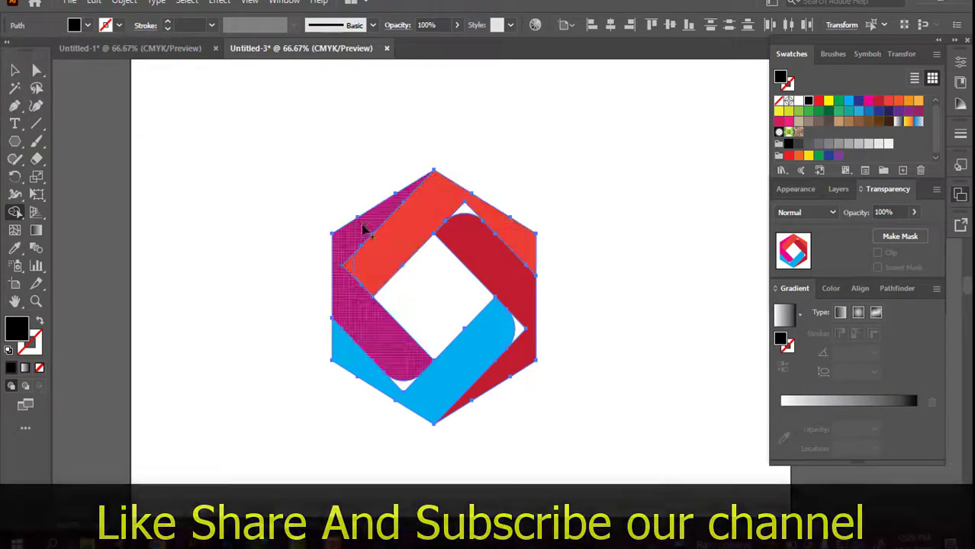
Merge the left, lower, right and top regions into black shapes, then select the black hexagon
click(349, 284)
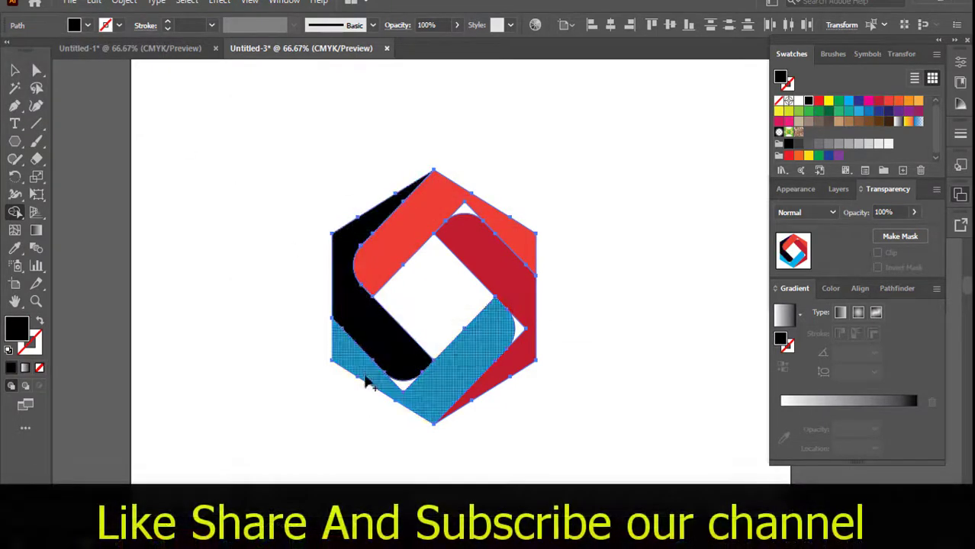
click(427, 392)
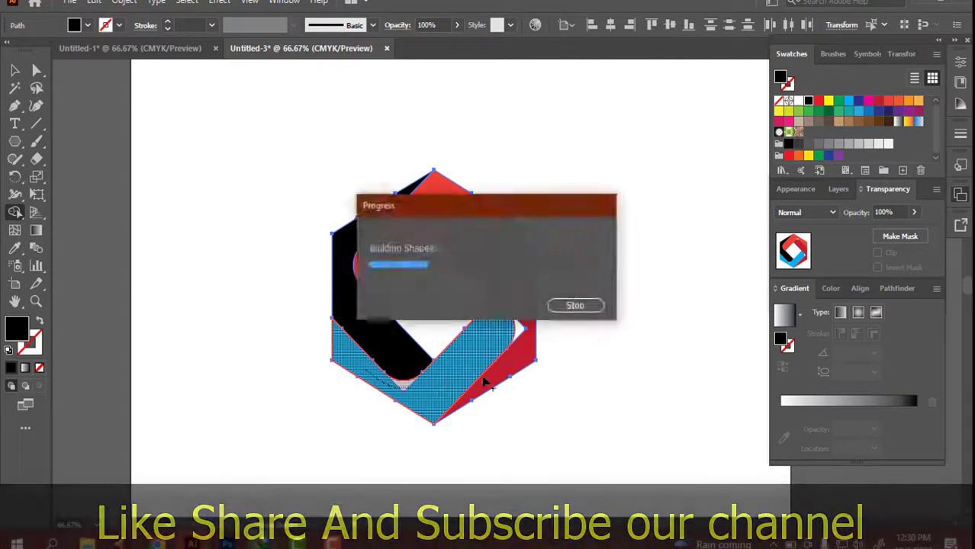
click(573, 305)
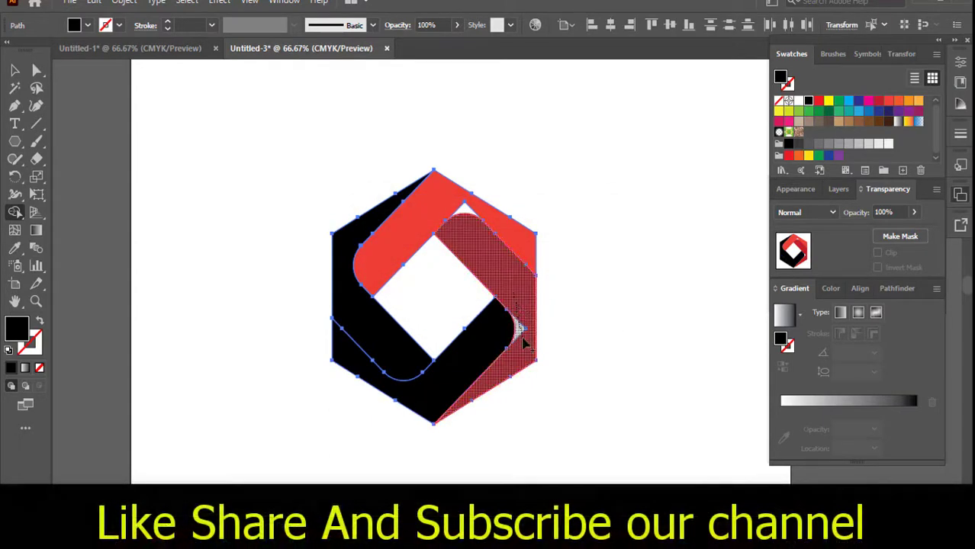
click(523, 345)
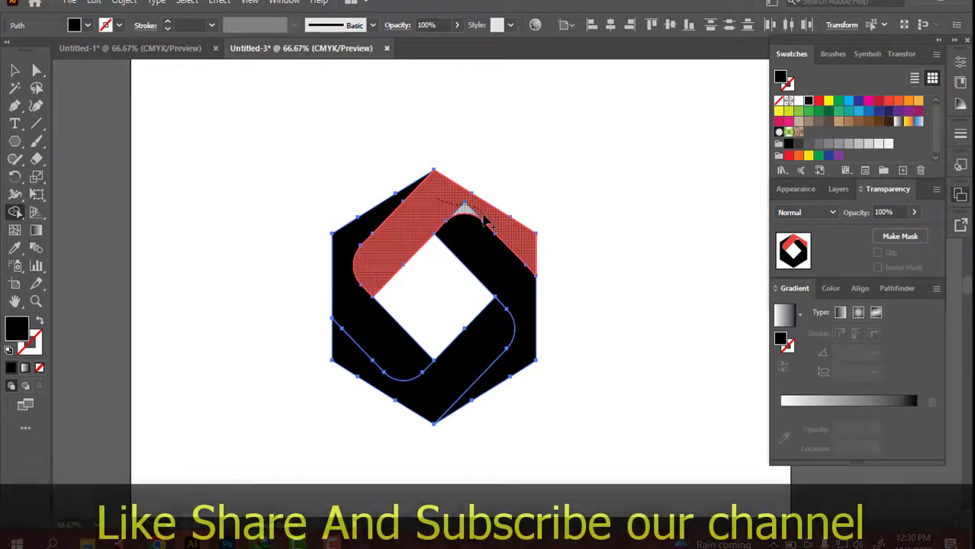
click(486, 220)
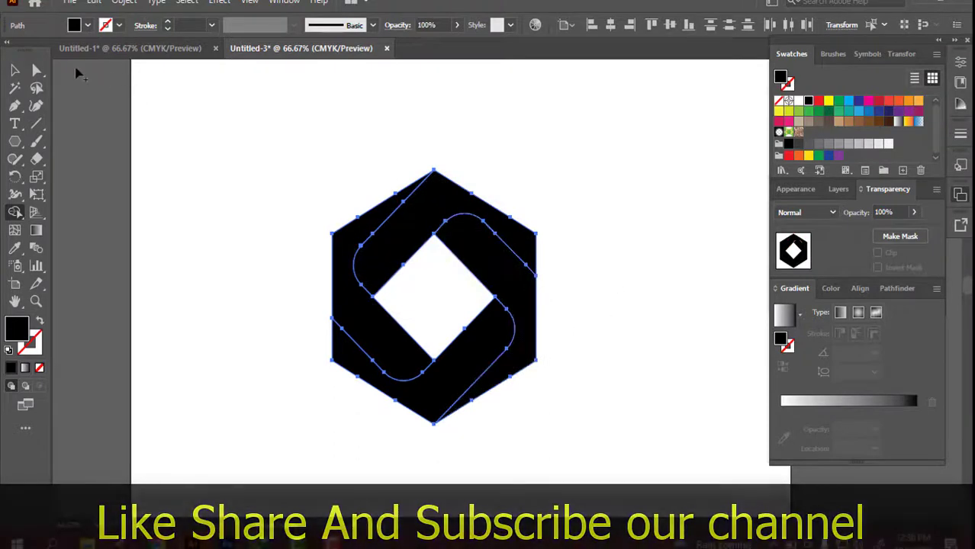
click(15, 70)
click(323, 148)
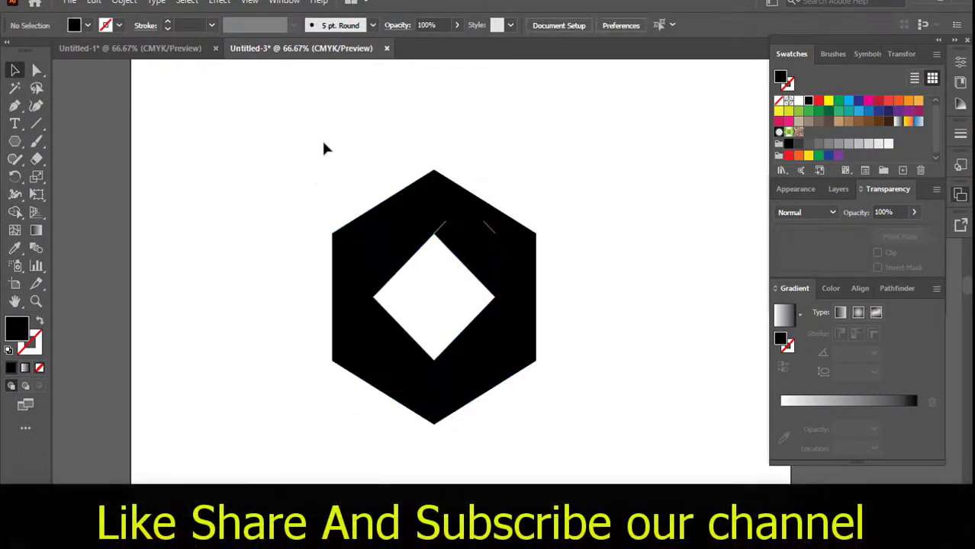
drag(597, 430, 576, 307)
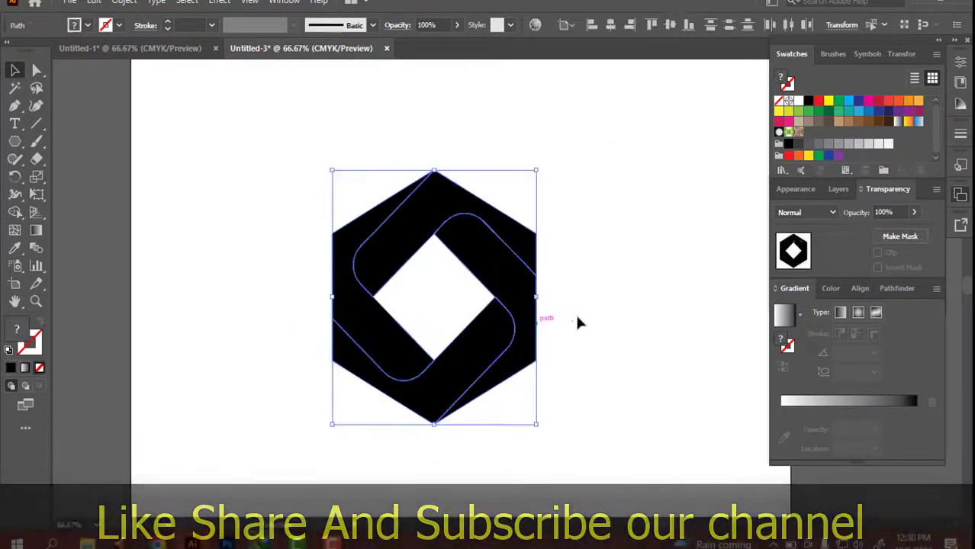
click(36, 71)
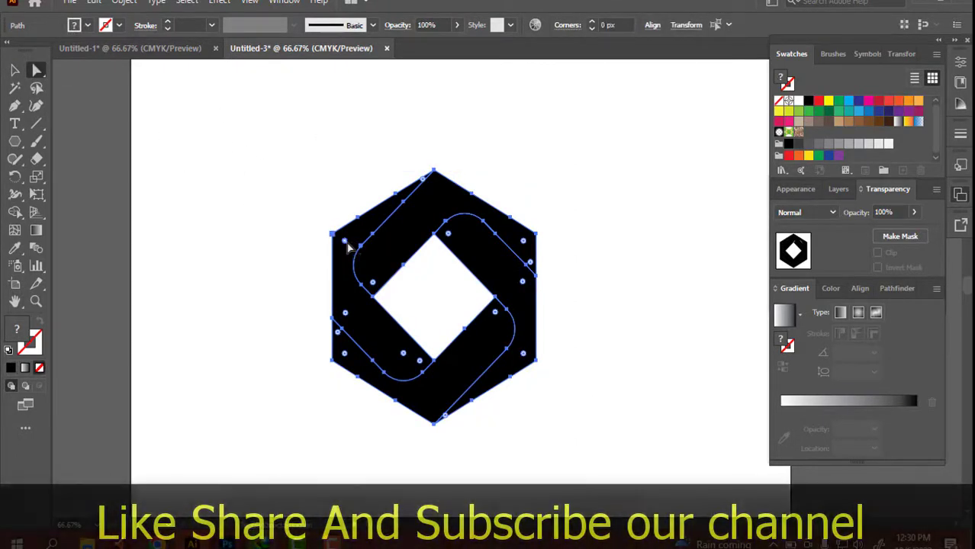
Round the hexagon's side corner anchors to about 21.6 px using the live corner widget
click(356, 335)
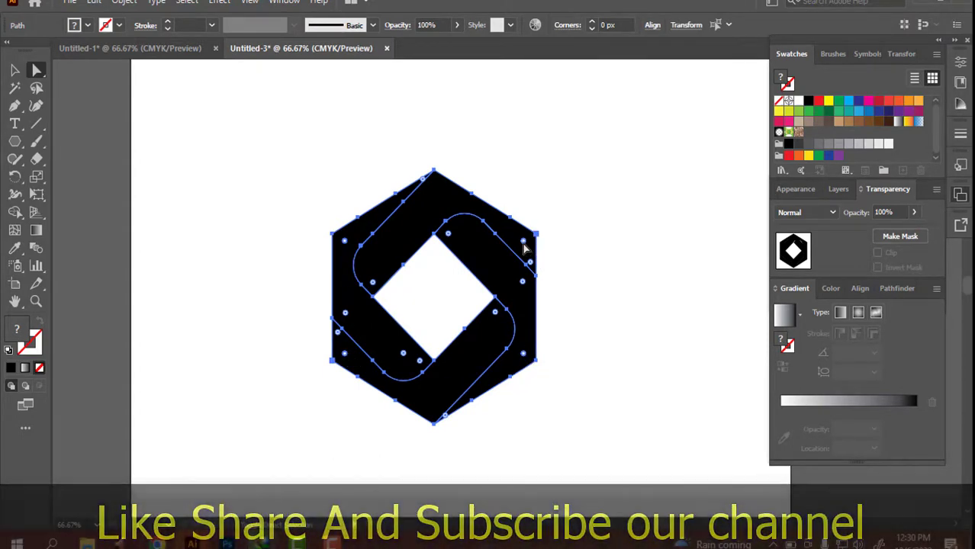
drag(525, 247, 516, 249)
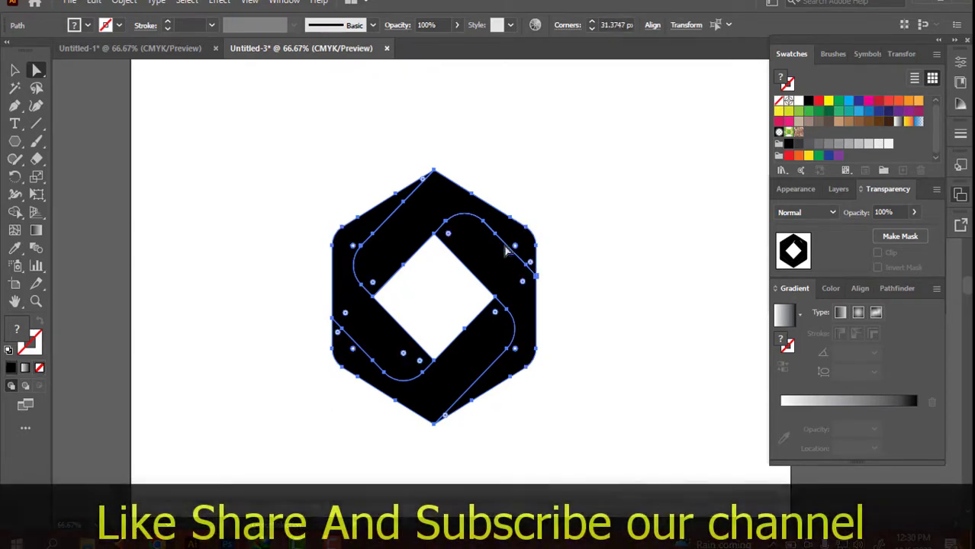
click(16, 71)
click(165, 136)
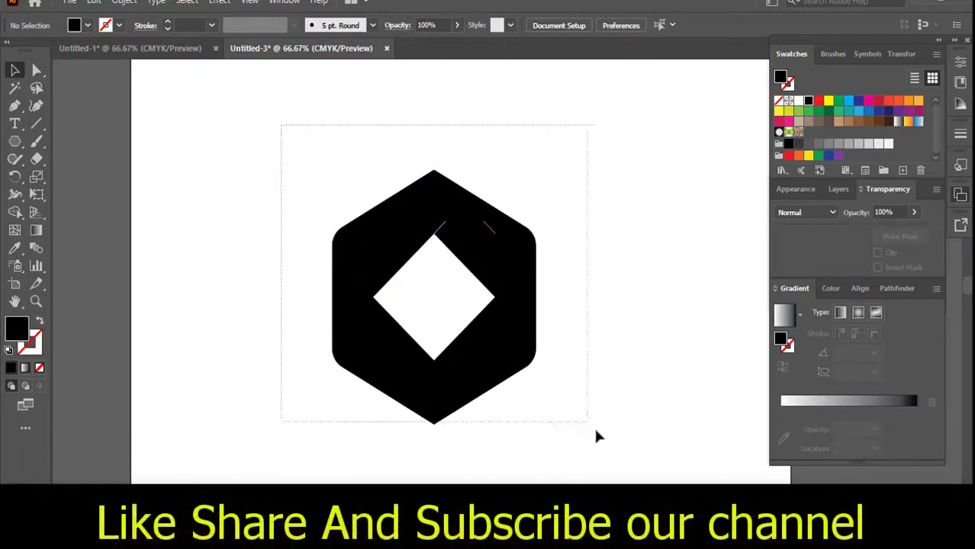
Give the left band a linear gradient fill with a black left stop
drag(281, 122, 594, 429)
click(636, 227)
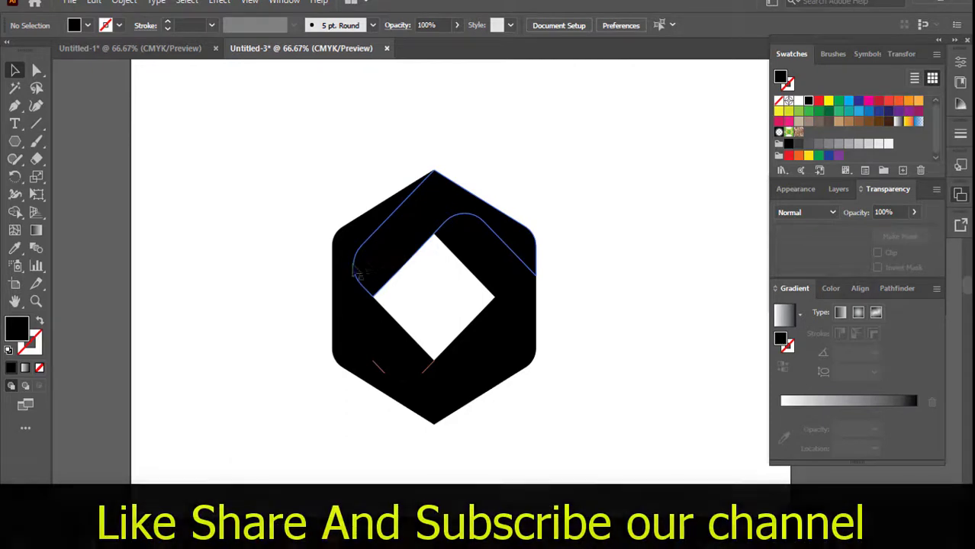
click(353, 303)
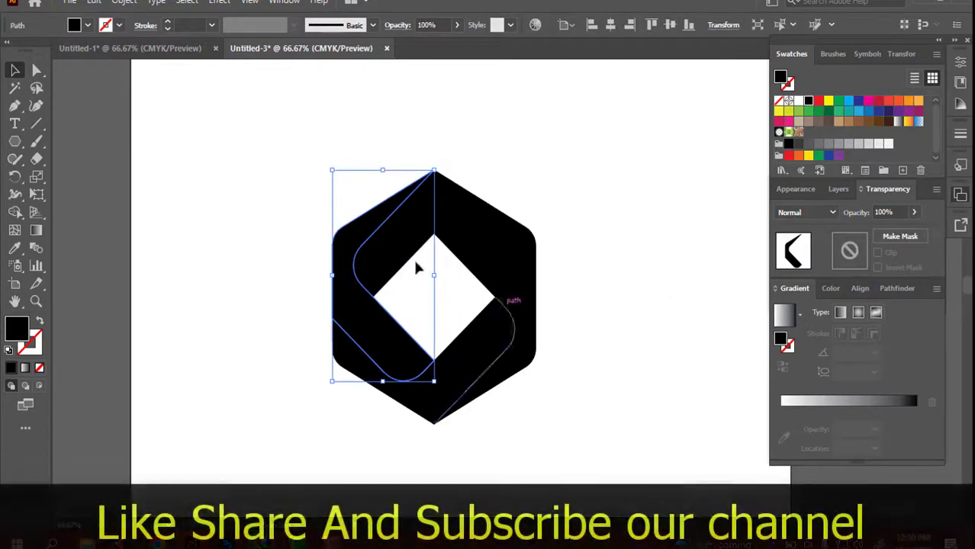
click(786, 320)
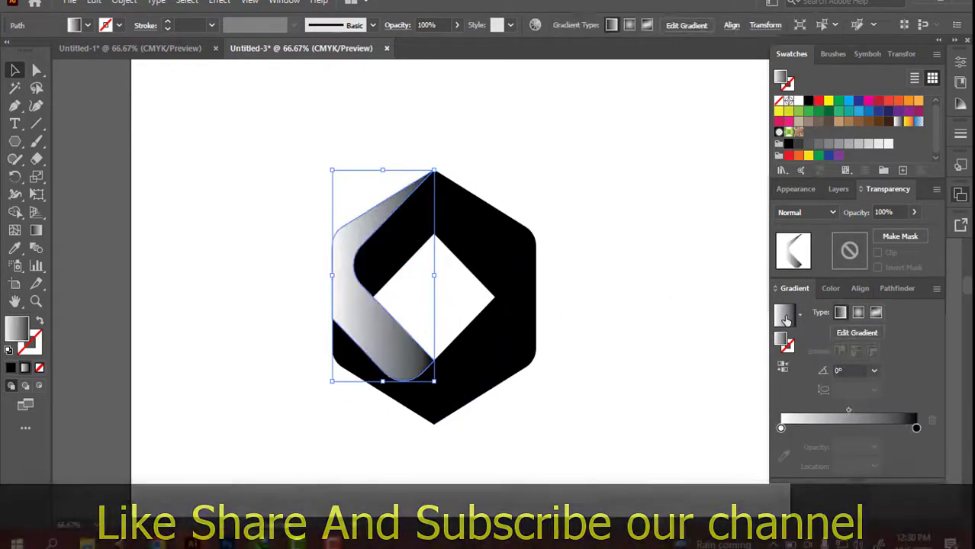
double_click(916, 428)
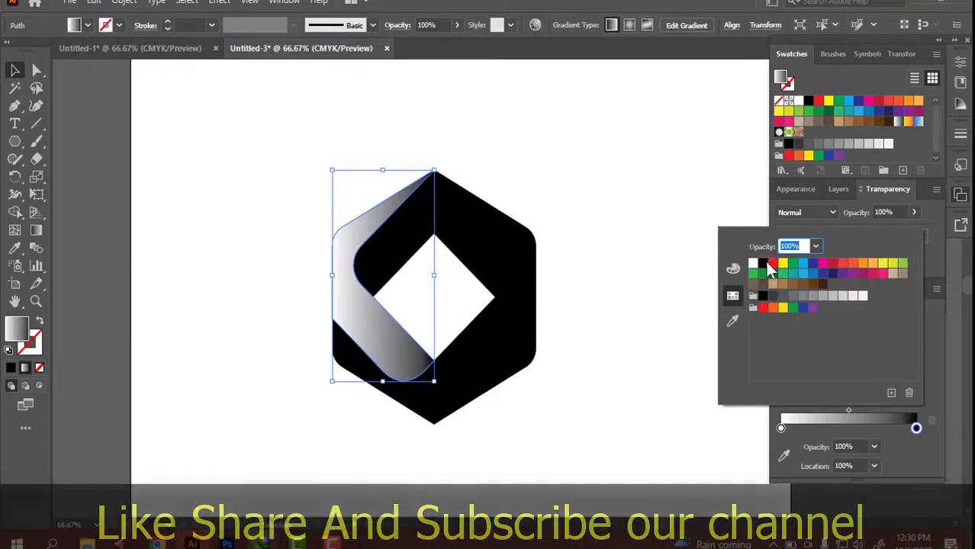
click(781, 428)
double_click(781, 428)
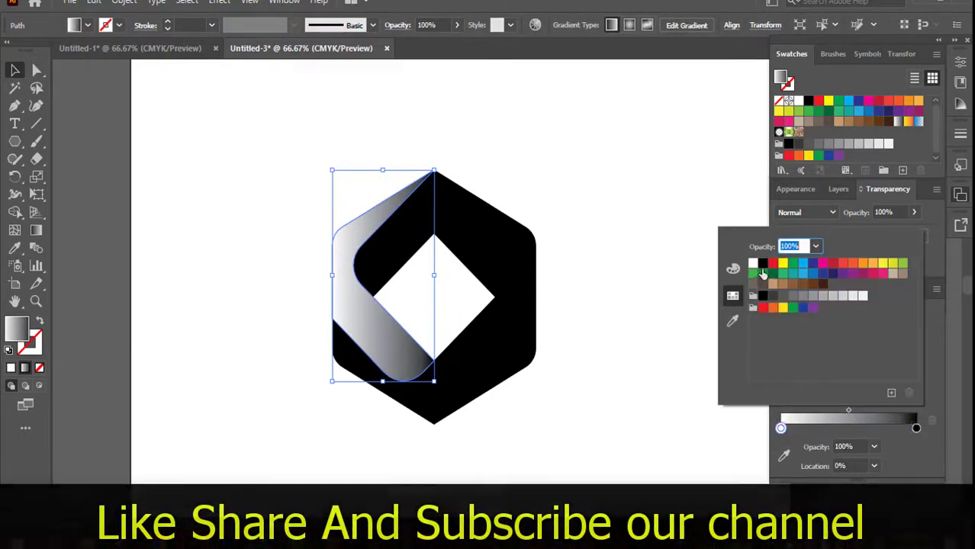
click(762, 264)
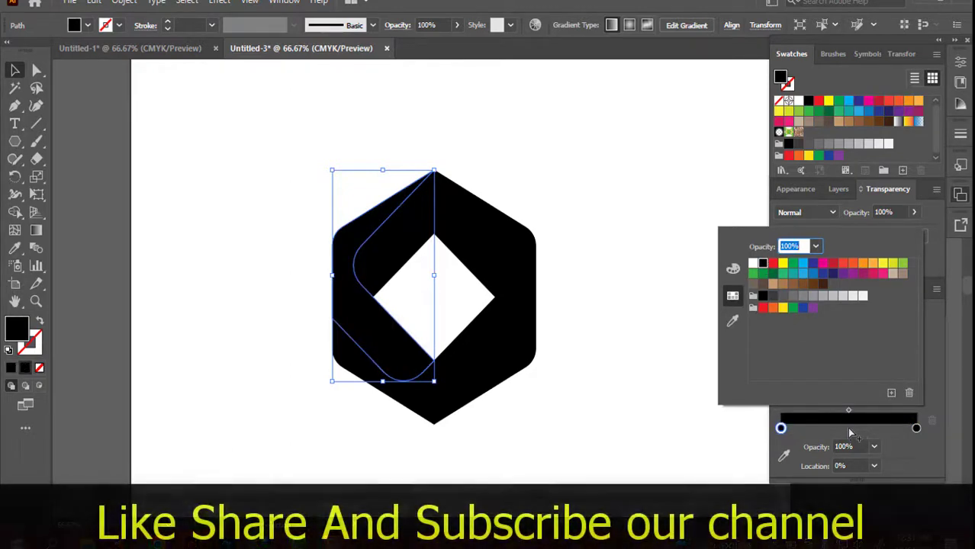
key(Return)
Add a cyan middle stop and angle the gradient diagonally across the left band
double_click(849, 428)
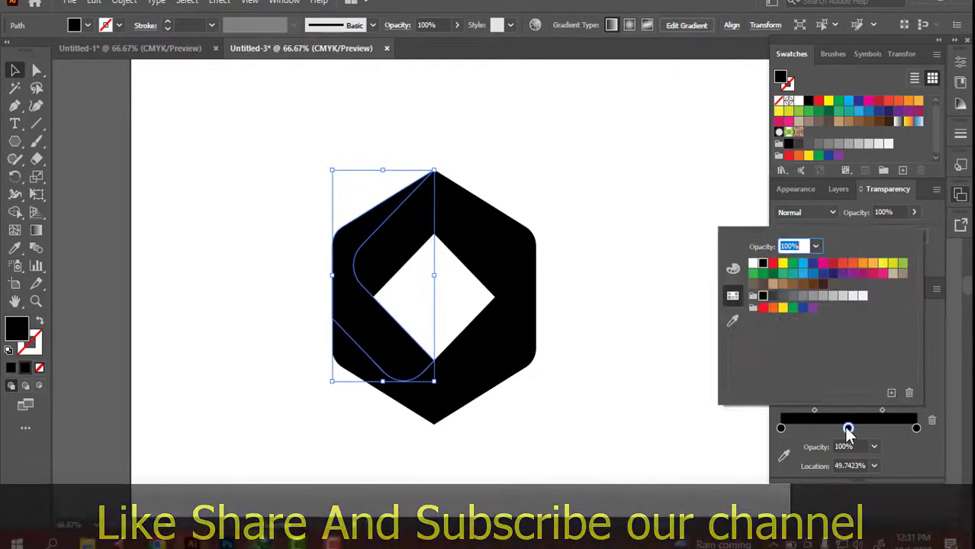
click(803, 263)
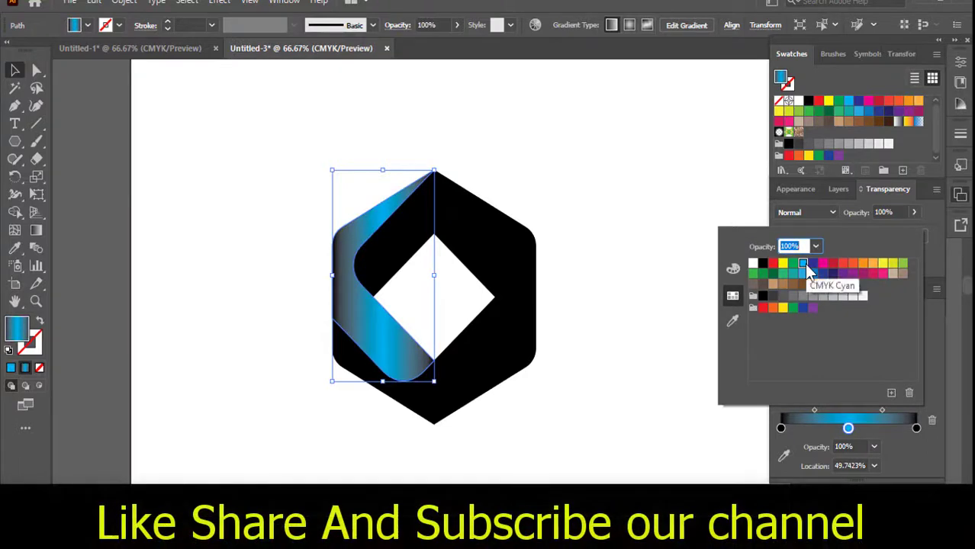
key(Return)
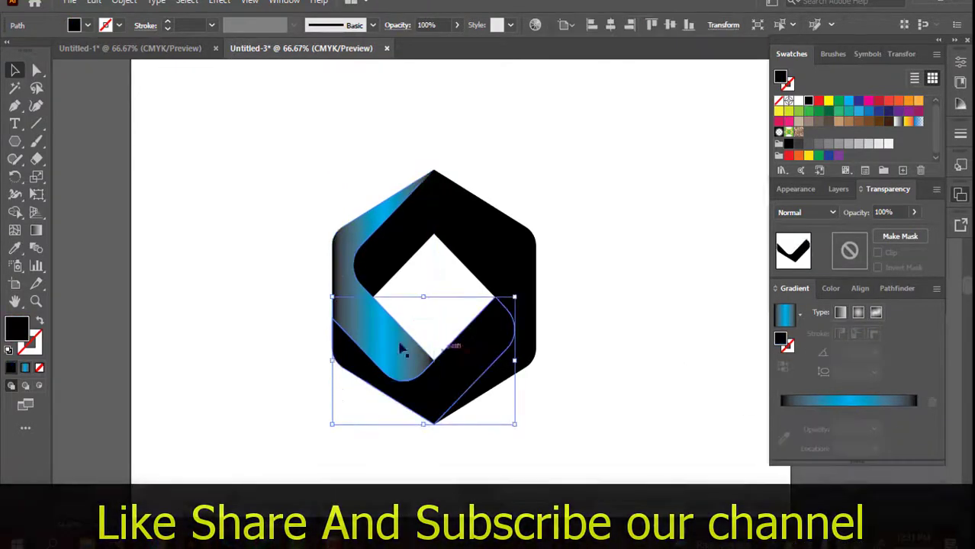
click(38, 231)
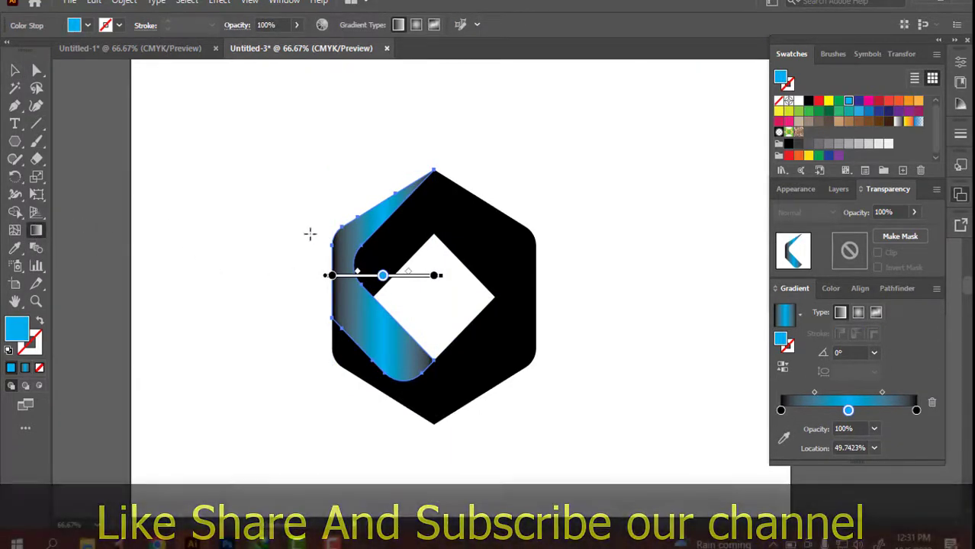
mouse_move(309, 231)
mouse_down()
mouse_move(374, 338)
mouse_move(443, 406)
mouse_move(440, 397)
mouse_up()
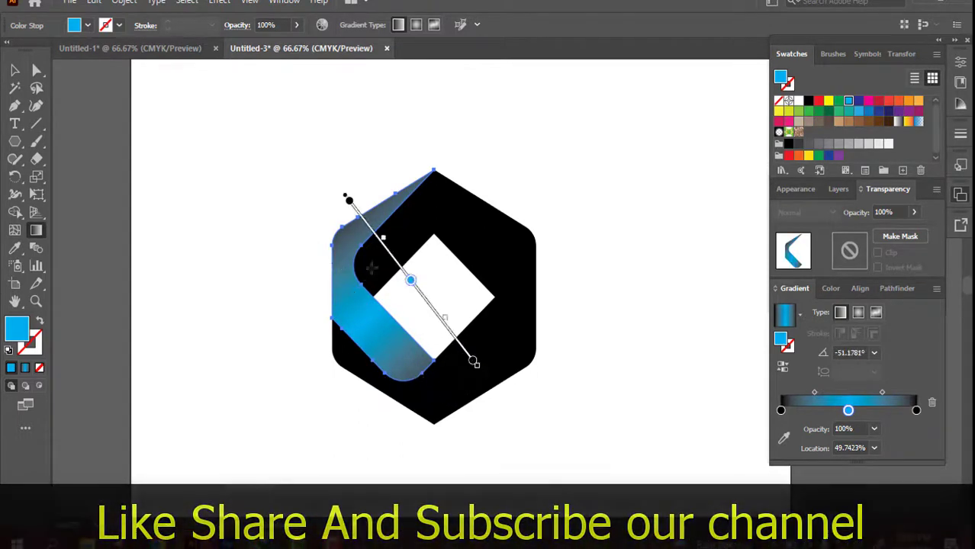
drag(411, 282, 409, 279)
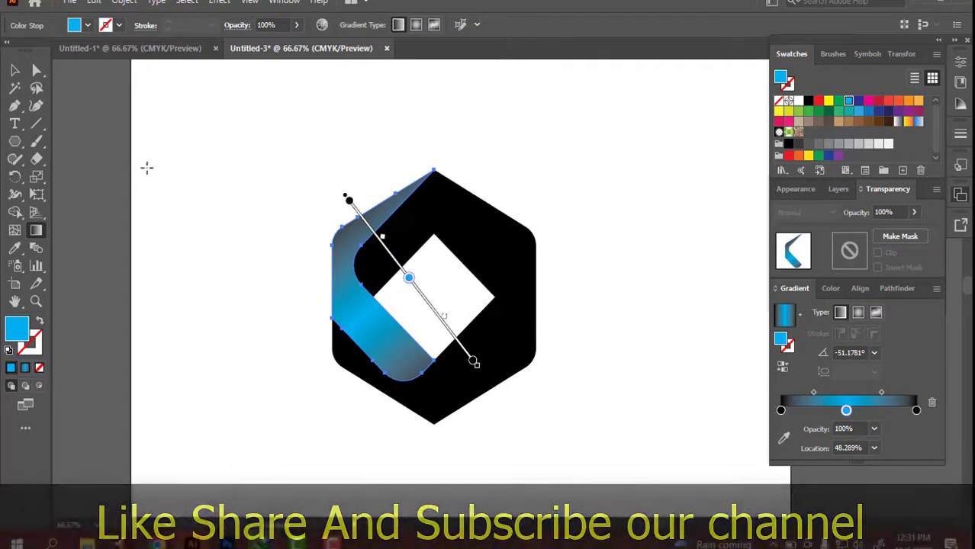
click(14, 70)
click(87, 152)
Give the top band the blue gradient, angled from top-right to lower-left
click(394, 229)
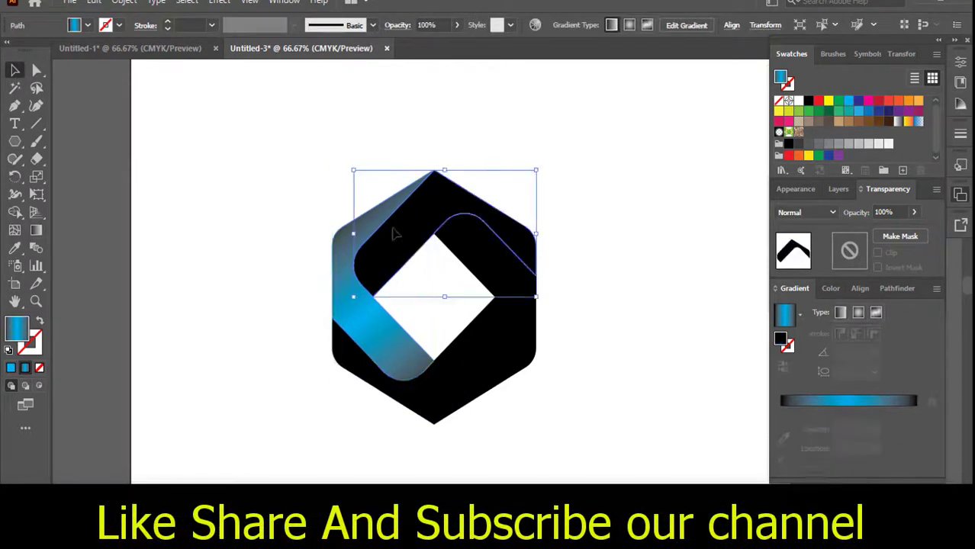
click(37, 231)
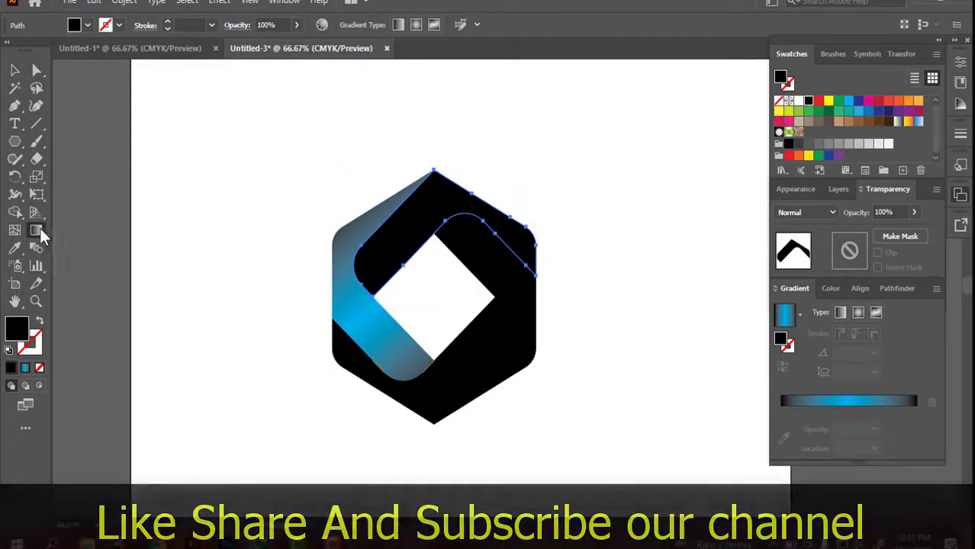
click(412, 226)
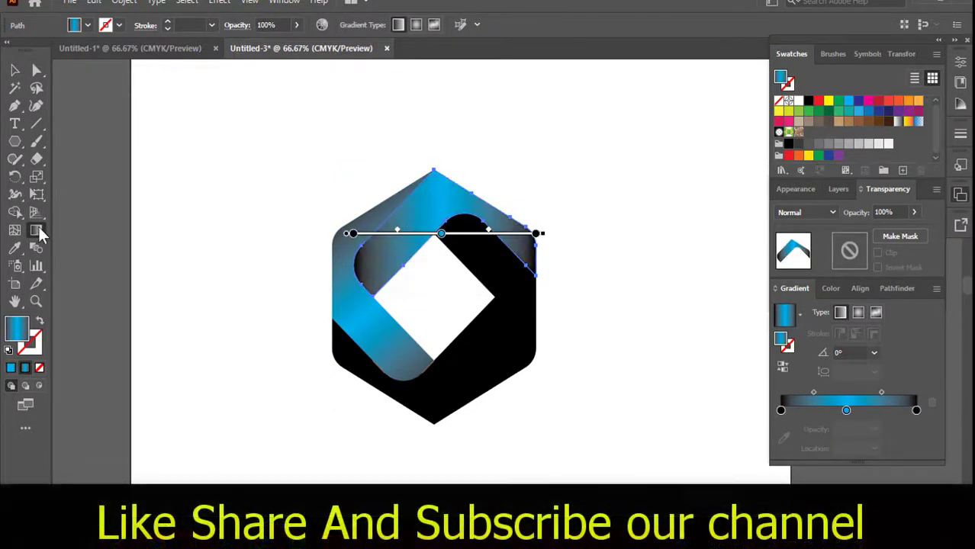
mouse_move(500, 158)
mouse_down()
mouse_move(327, 323)
mouse_move(354, 344)
mouse_up()
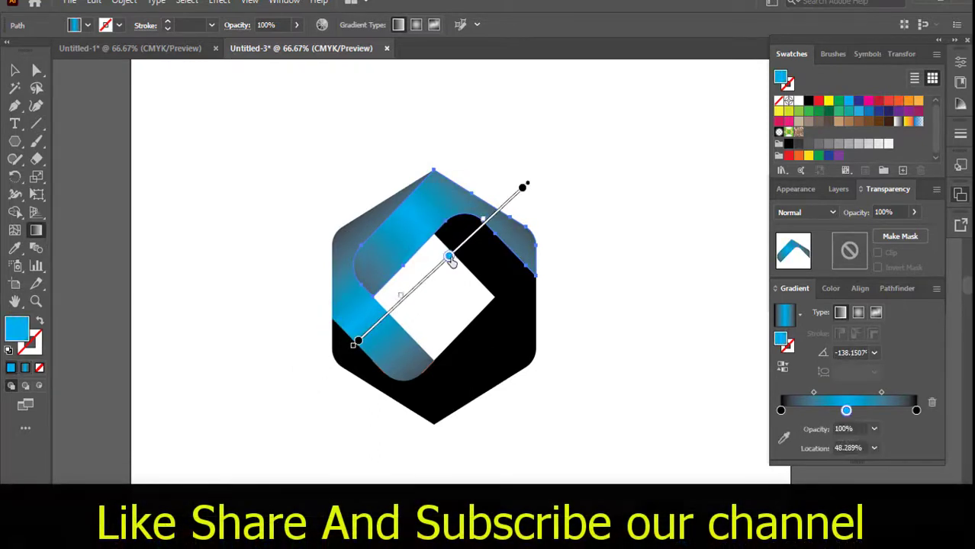
click(520, 191)
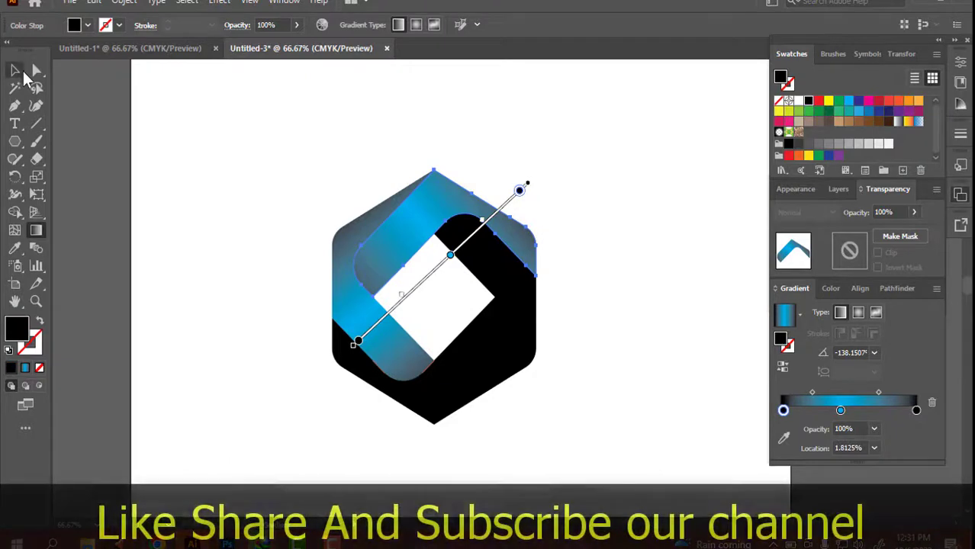
key(v)
Fill the lower and right bands with the blue gradient; angle the lower one lower-left to upper-right
click(469, 365)
click(785, 314)
click(465, 365)
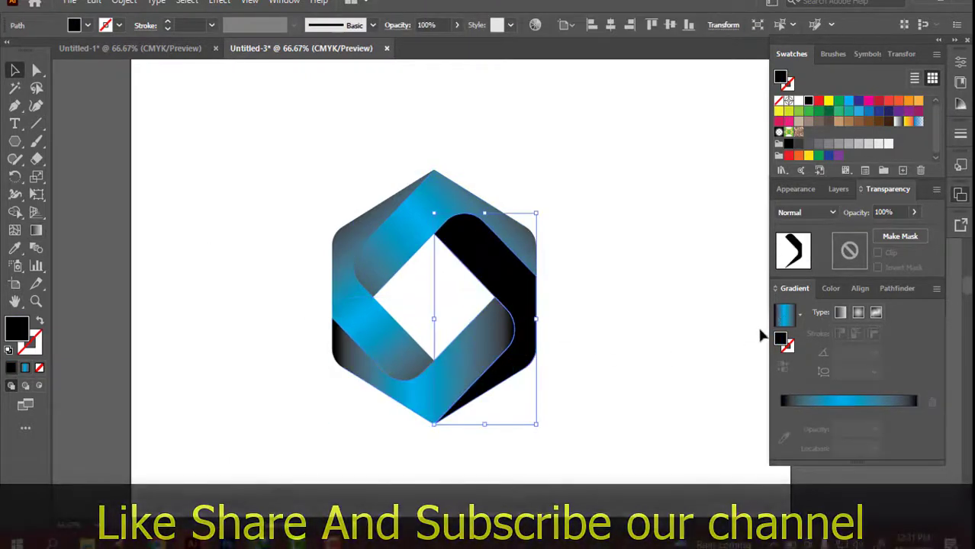
key(period)
click(36, 230)
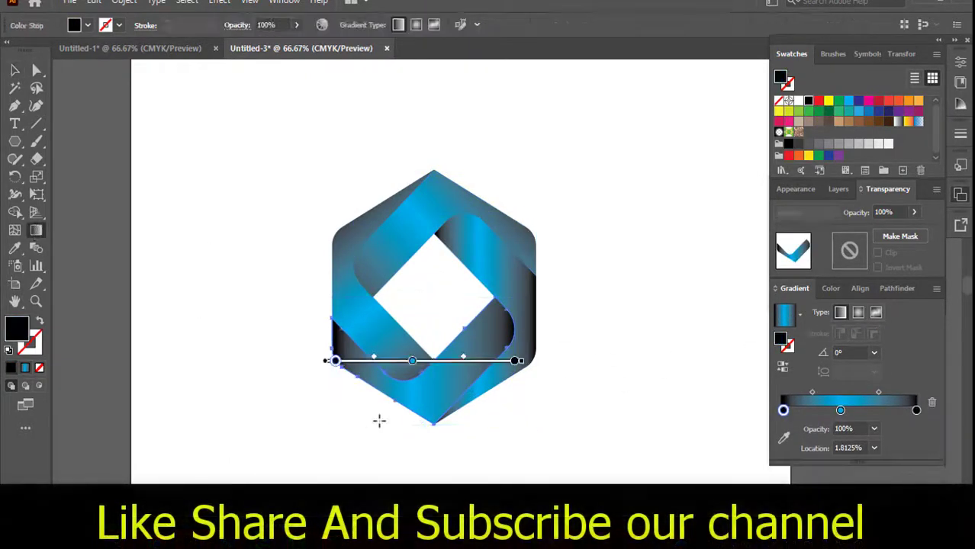
mouse_move(373, 425)
mouse_down()
mouse_move(527, 291)
mouse_move(538, 295)
mouse_up()
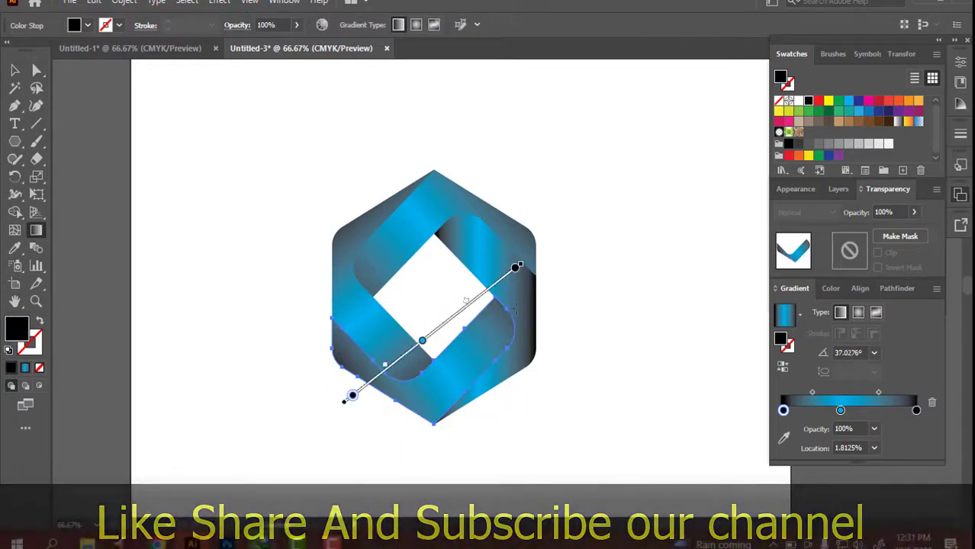
click(432, 335)
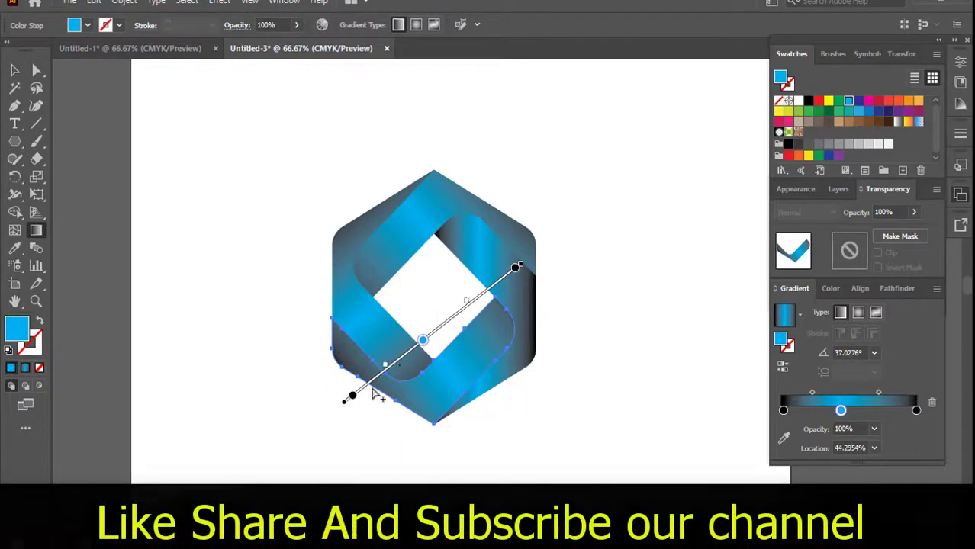
key(v)
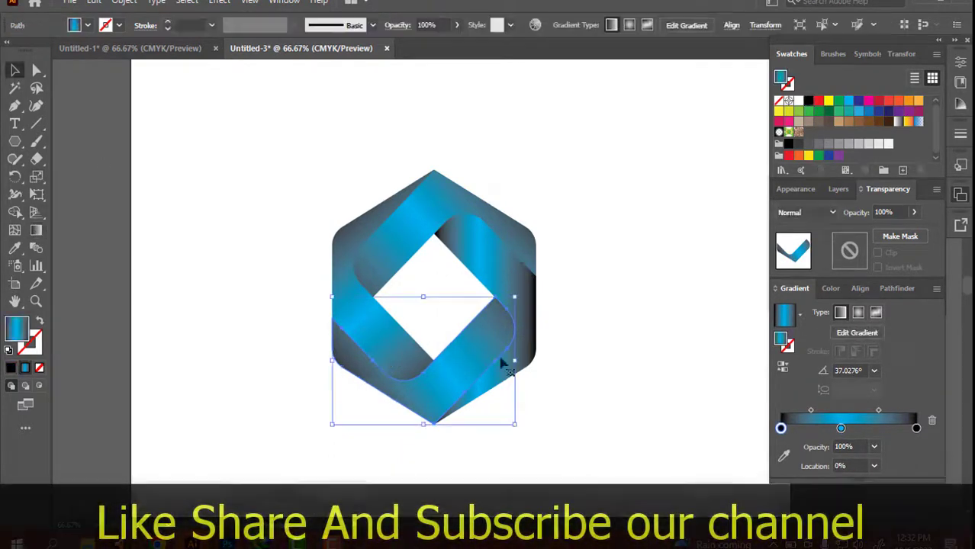
Angle the right band's gradient diagonally toward its top-left, then select the whole logo
click(501, 365)
key(g)
drag(567, 328, 422, 187)
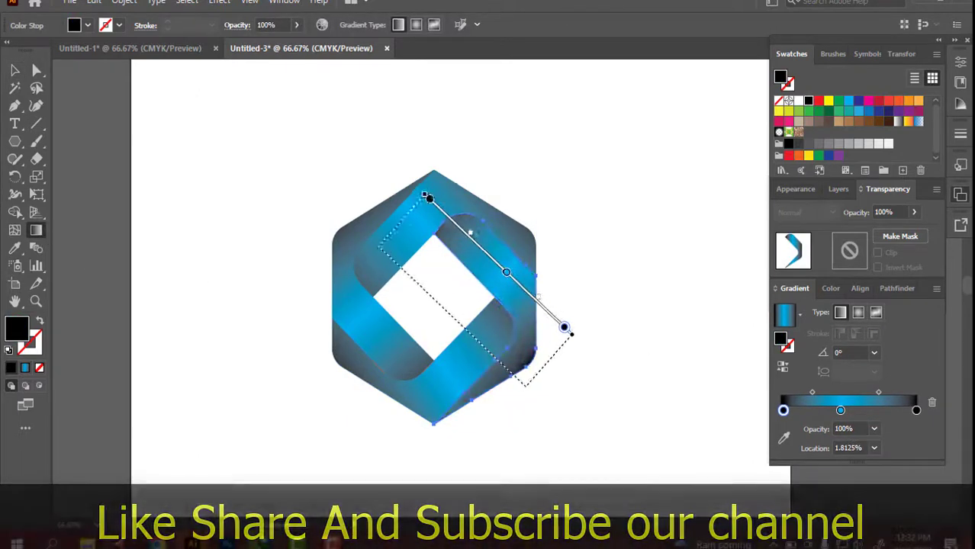
mouse_move(523, 281)
mouse_down()
mouse_move(473, 332)
mouse_move(455, 314)
mouse_move(460, 325)
mouse_up()
click(463, 329)
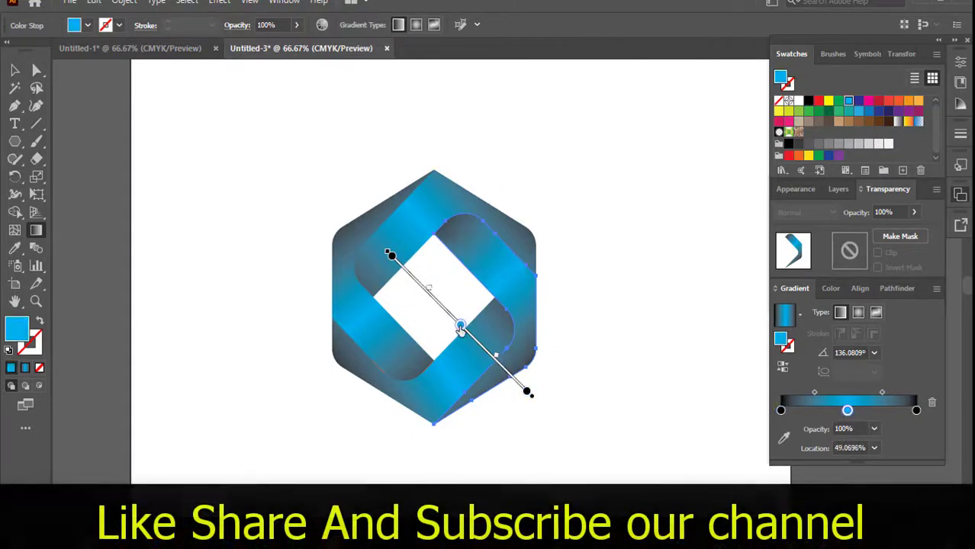
key(v)
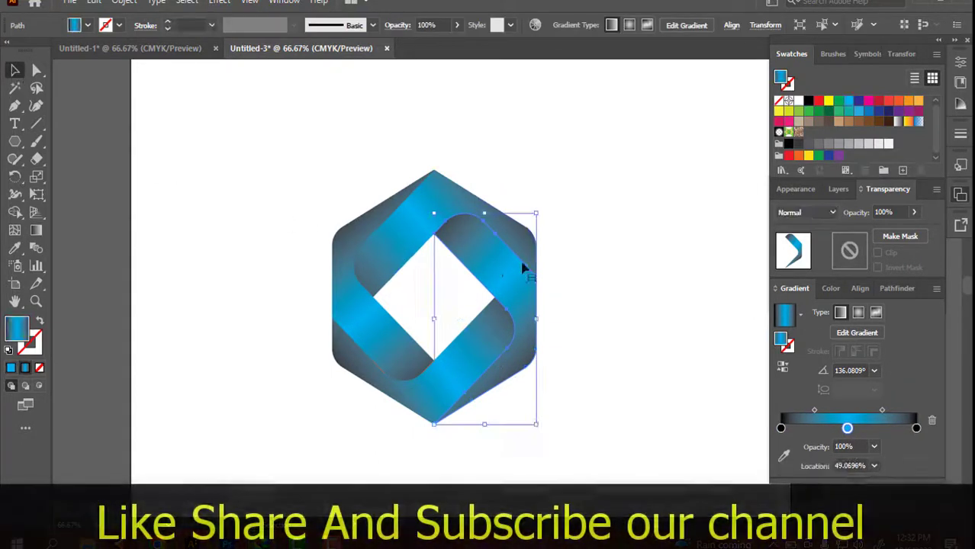
click(586, 261)
drag(273, 136, 584, 447)
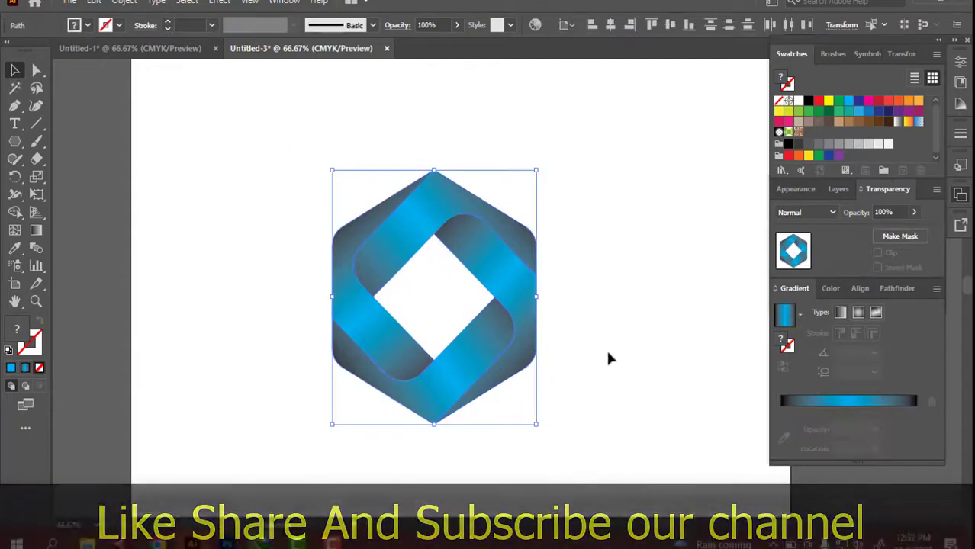
Draw an ellipse to the left of the hexagon logo
click(608, 358)
click(16, 145)
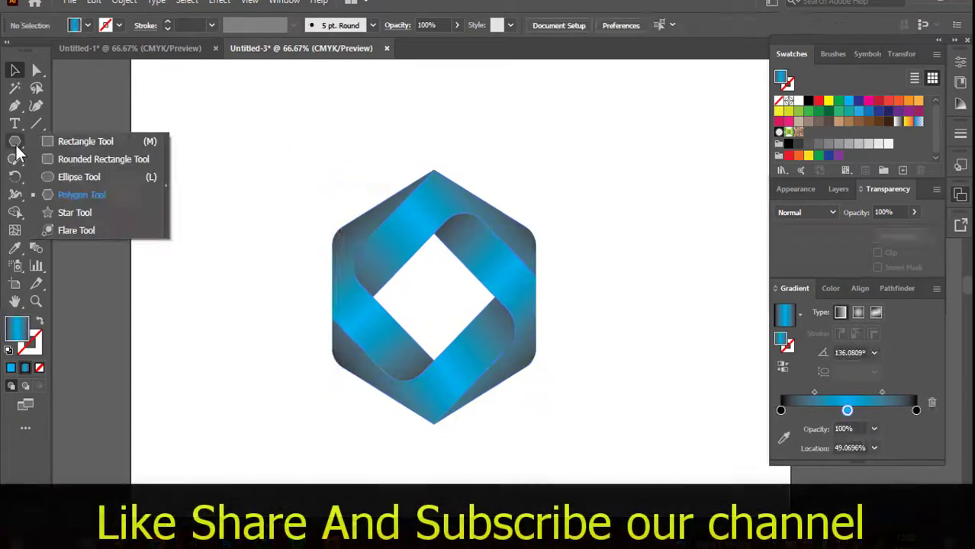
click(53, 176)
drag(180, 222, 304, 330)
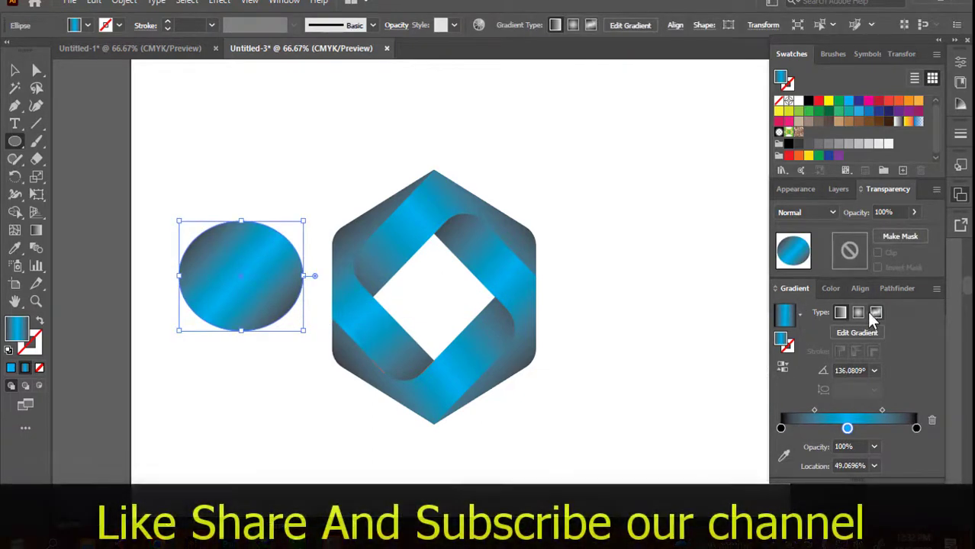
Make the ellipse a radial black-to-white gradient and squash it into a flat oval
click(857, 313)
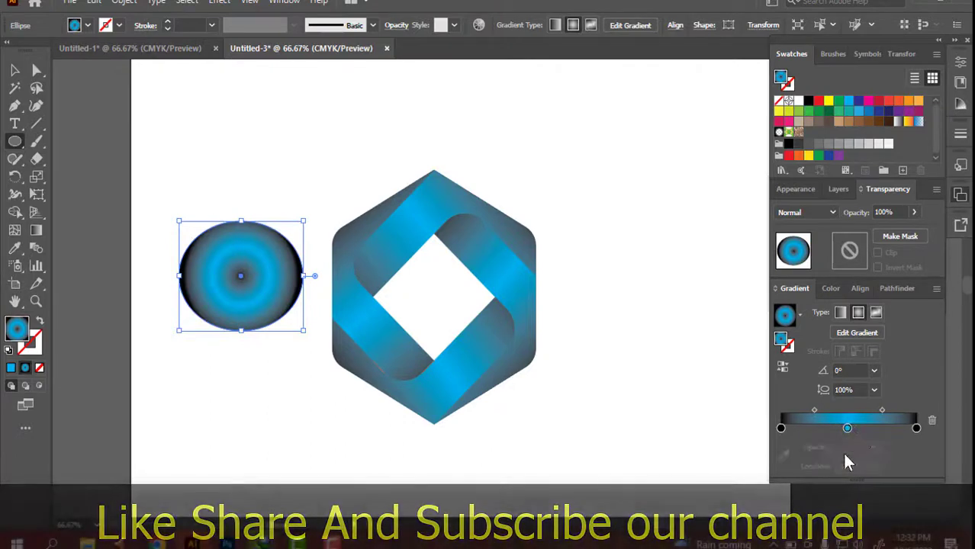
drag(849, 429, 889, 460)
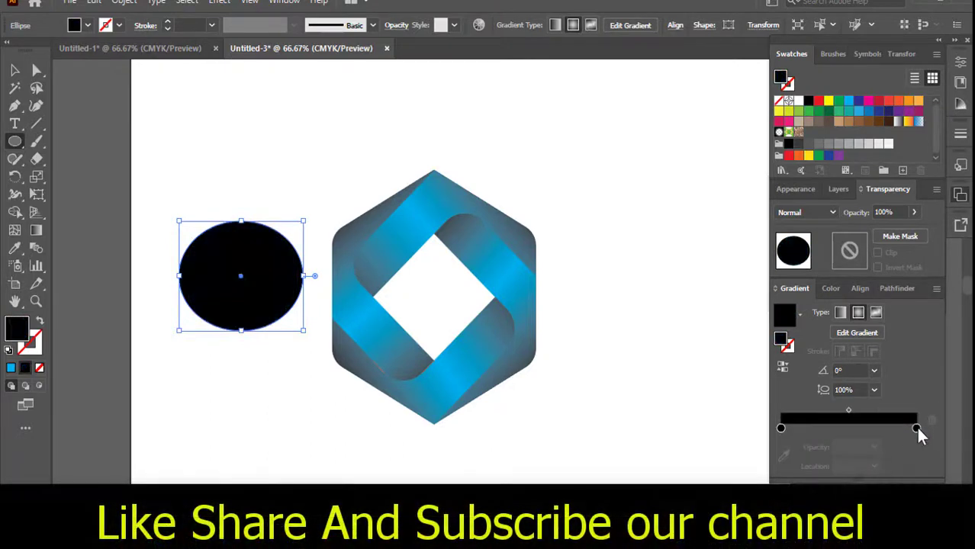
double_click(917, 429)
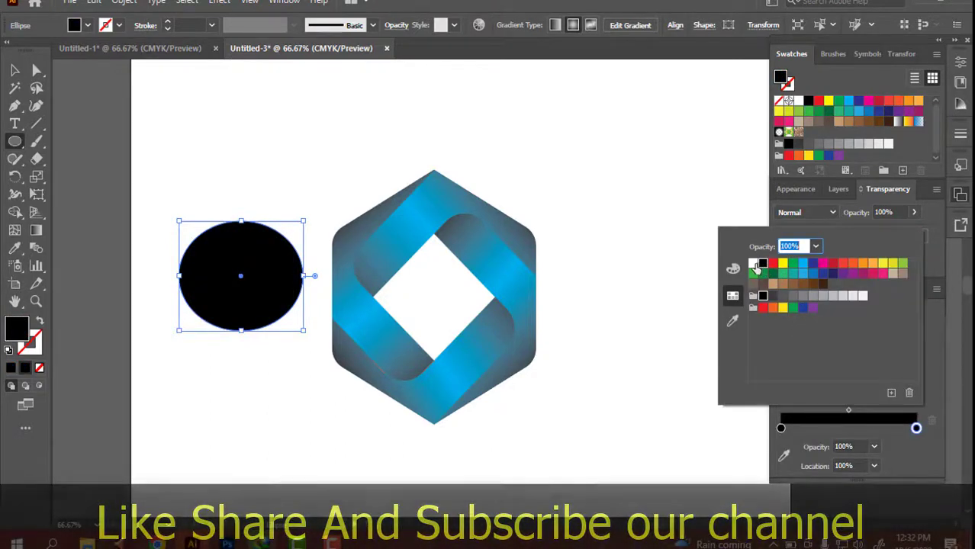
click(754, 265)
click(912, 451)
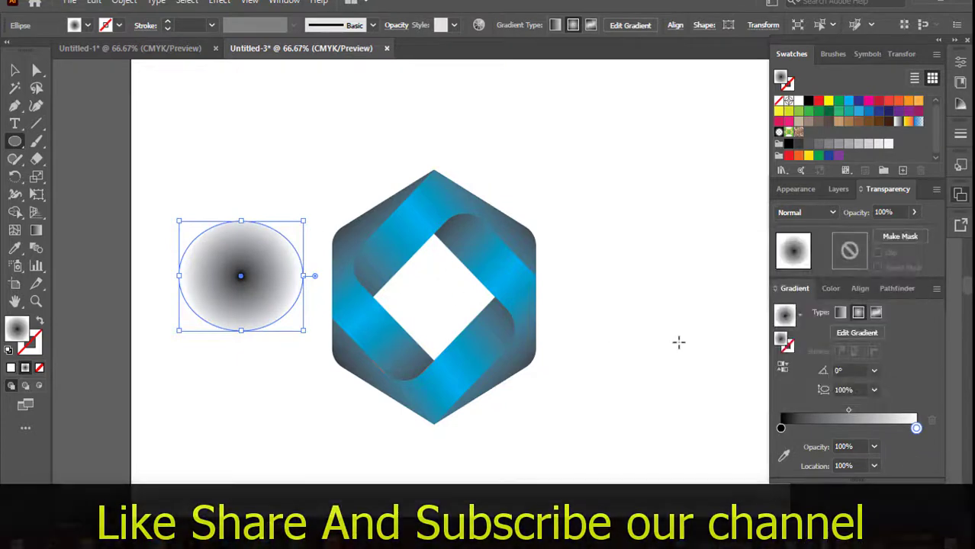
drag(848, 410, 856, 411)
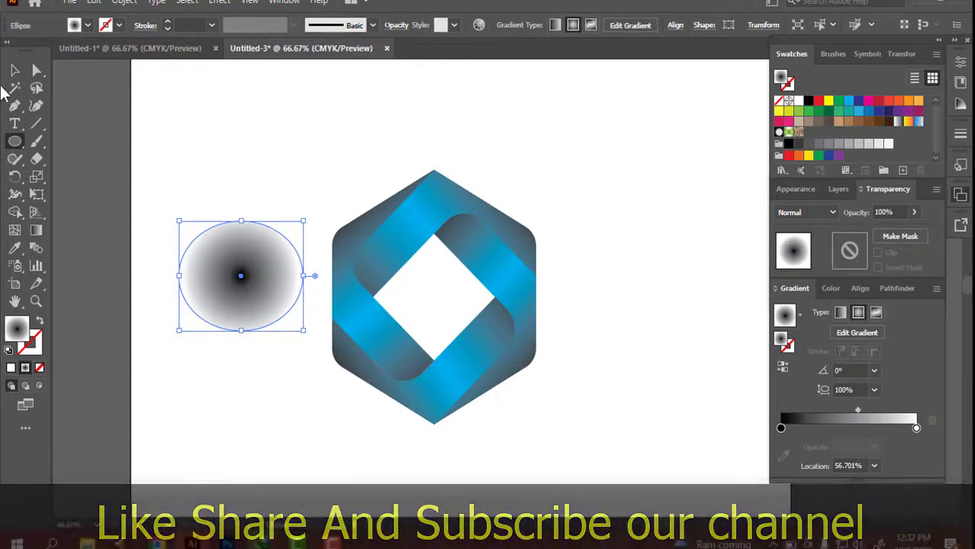
drag(241, 221, 248, 290)
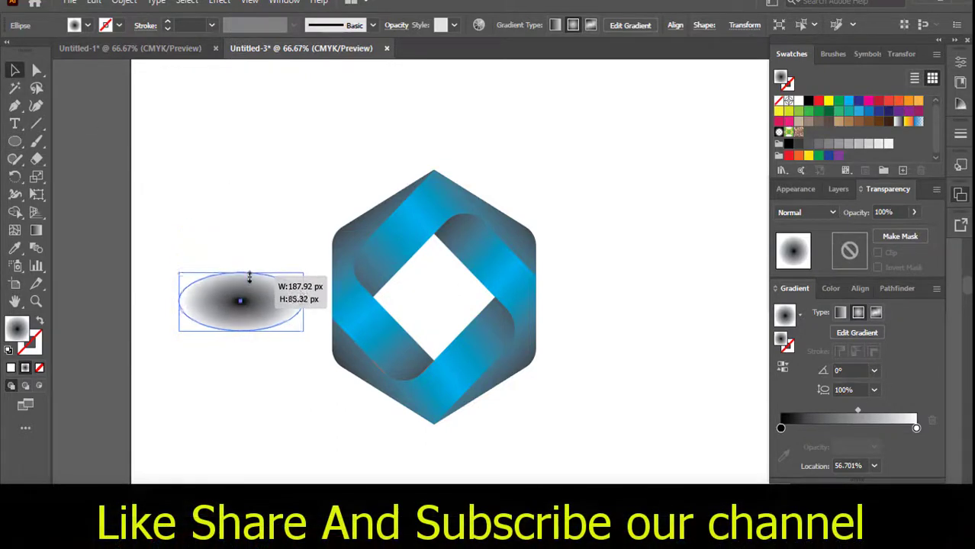
Set the oval's blending mode to Multiply
click(255, 358)
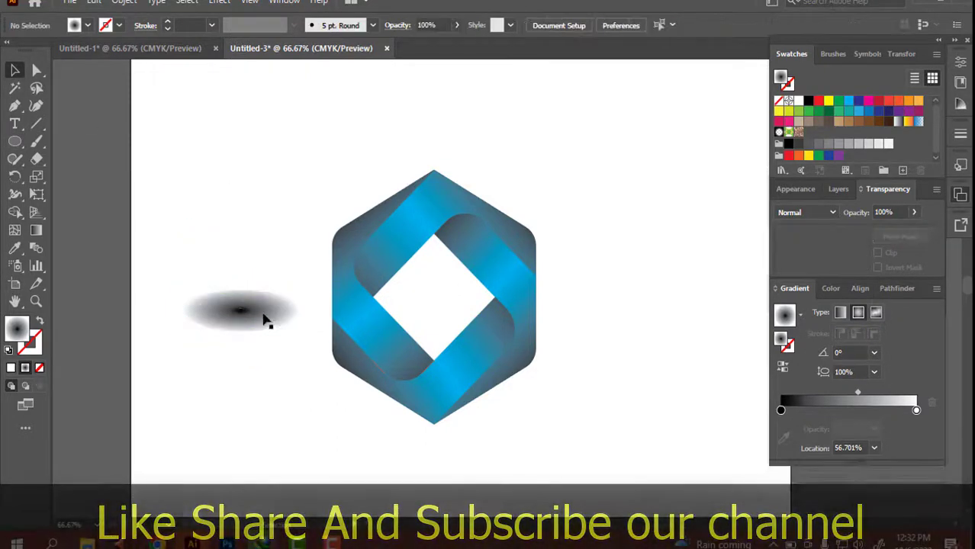
click(832, 213)
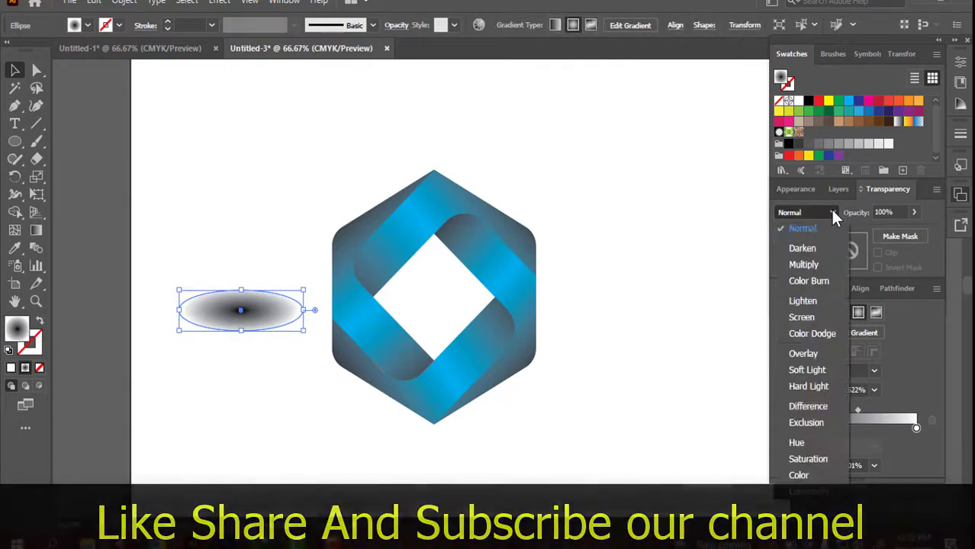
click(816, 266)
click(244, 216)
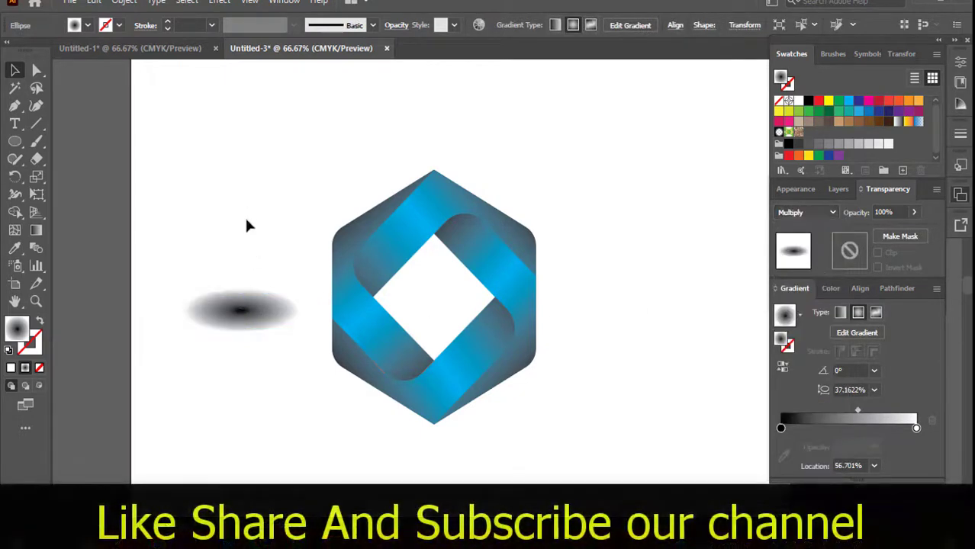
Move the oval under the hexagon's bottom point and send it to the back
click(229, 315)
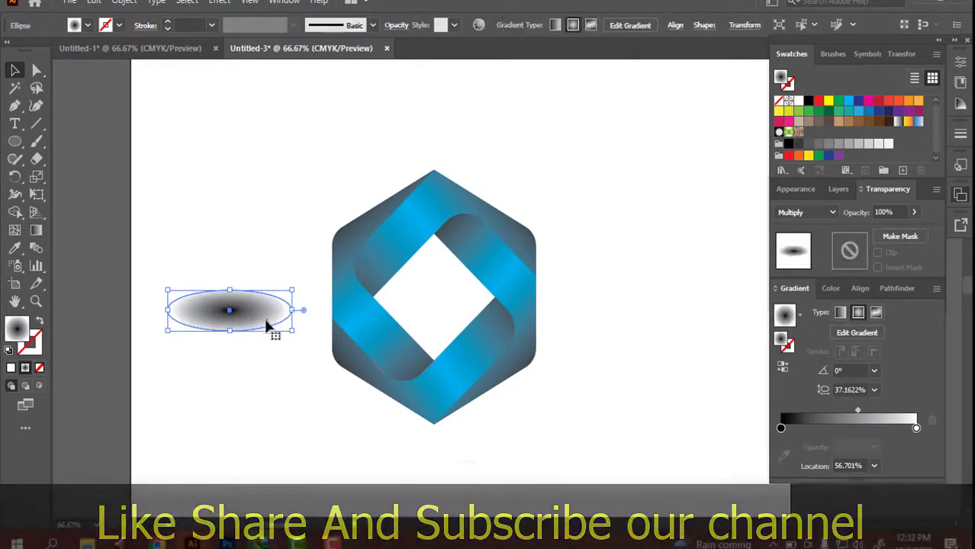
drag(271, 322, 467, 435)
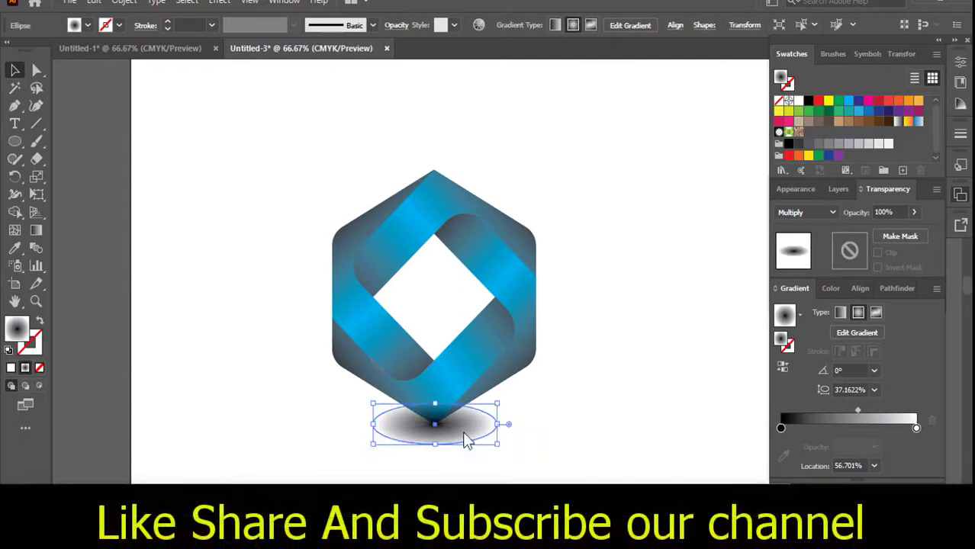
right_click(464, 435)
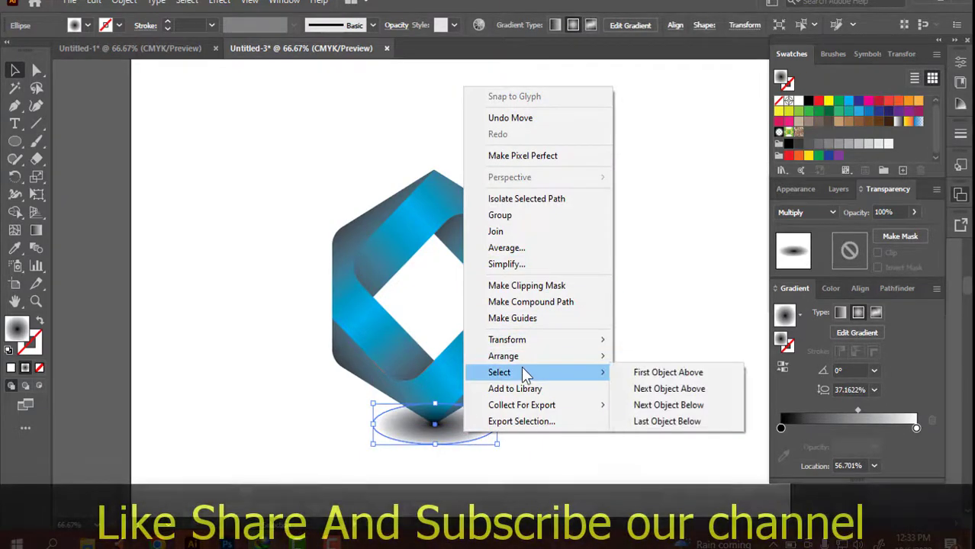
mouse_move(504, 356)
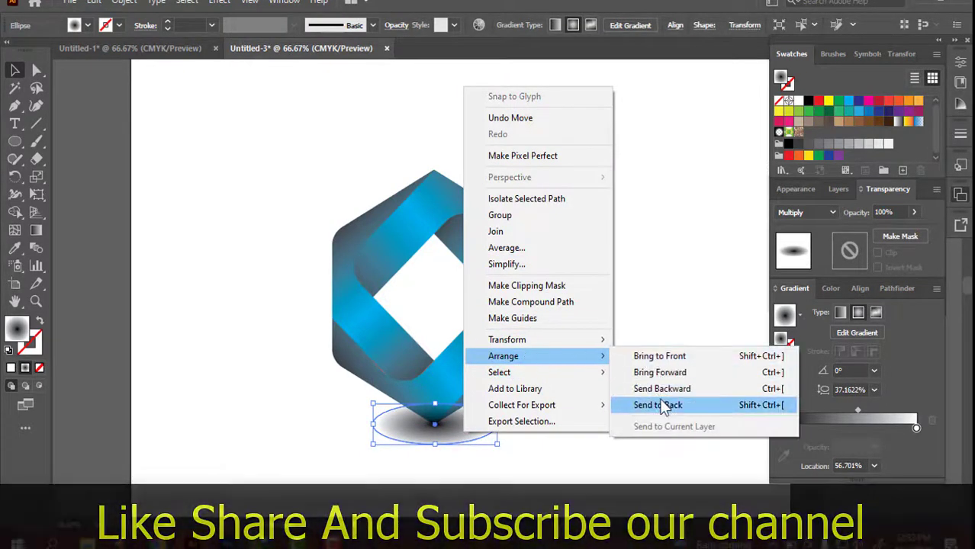
click(657, 405)
click(596, 379)
click(471, 440)
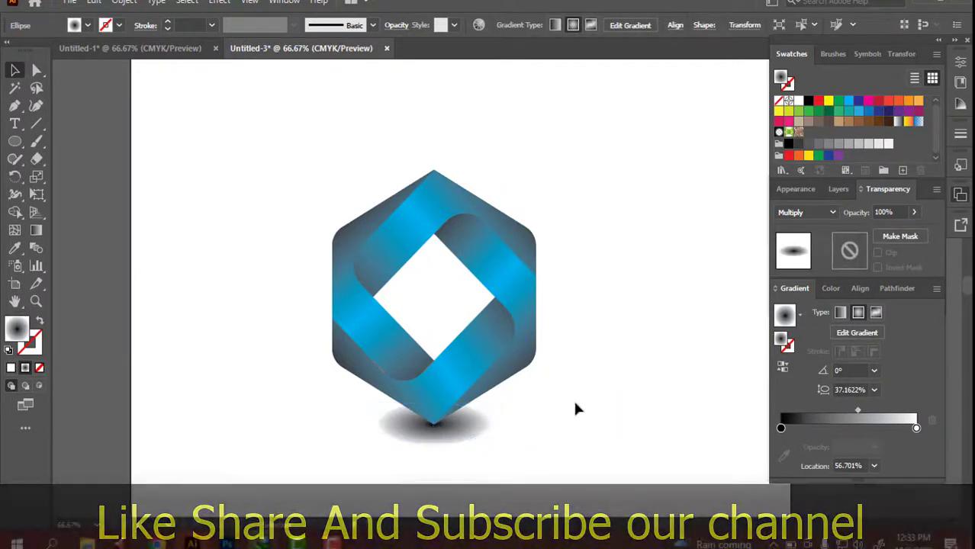
click(575, 407)
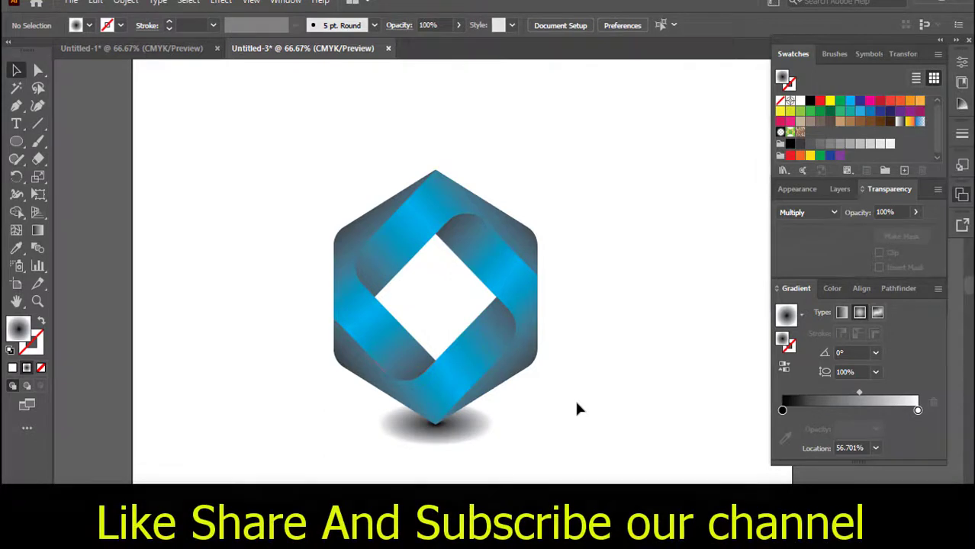